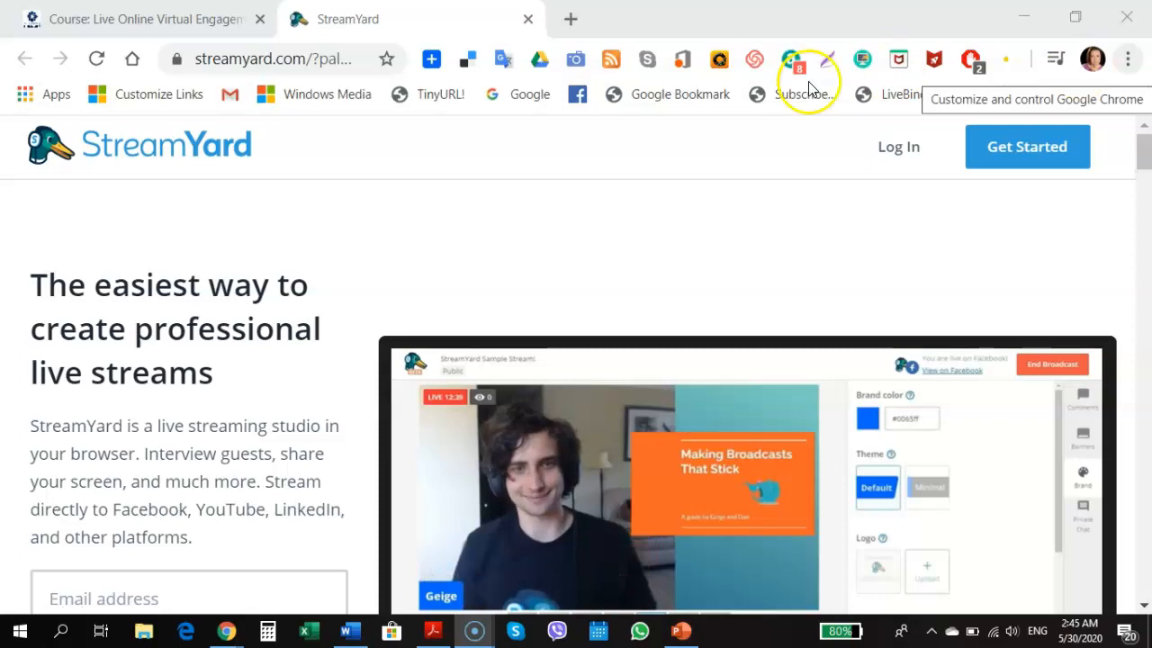
Begin account signup, fill in the email address from the autofill suggestion, and request an emailed login code
left_click(1004, 170)
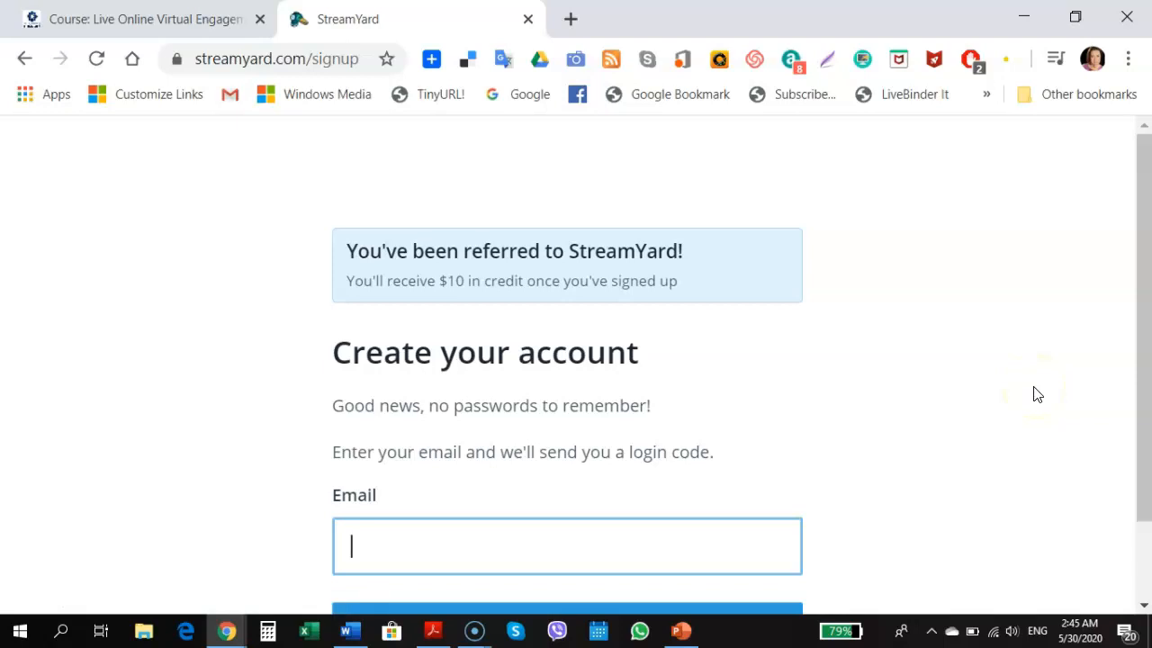
scroll(813, 375, "down", 1)
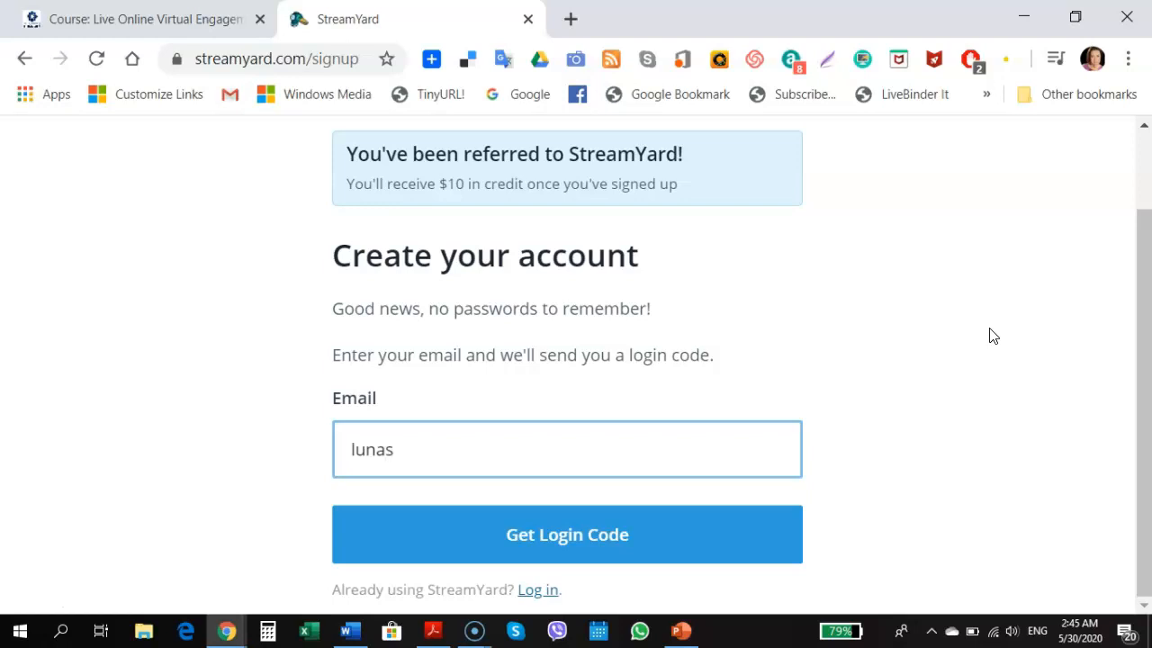
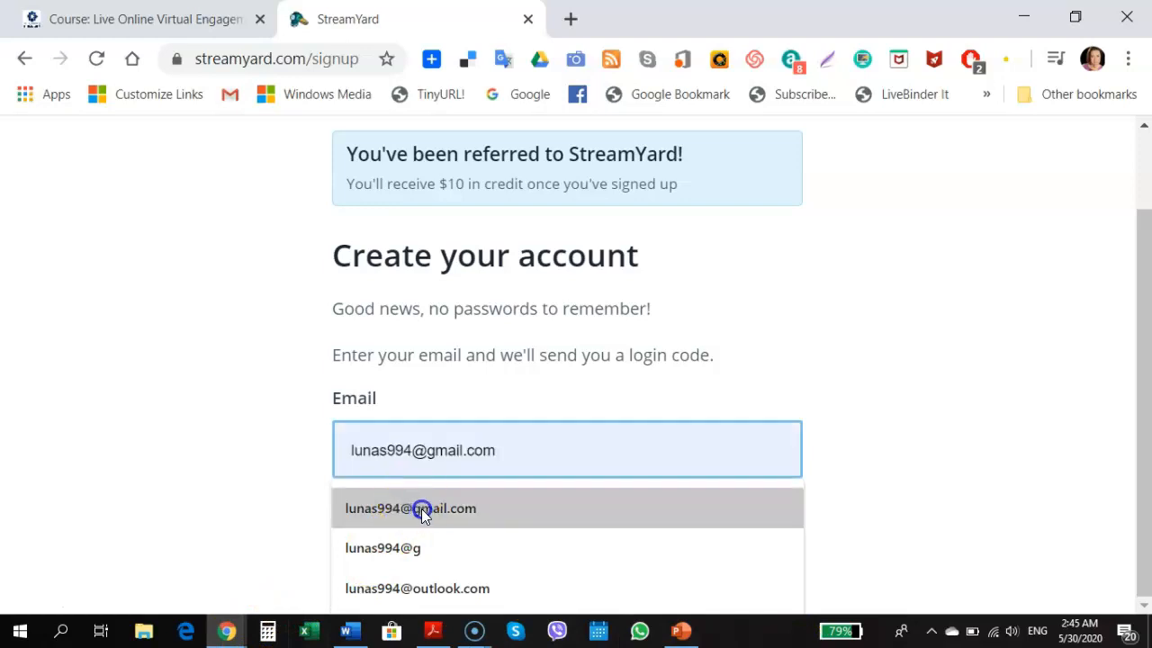
left_click(422, 508)
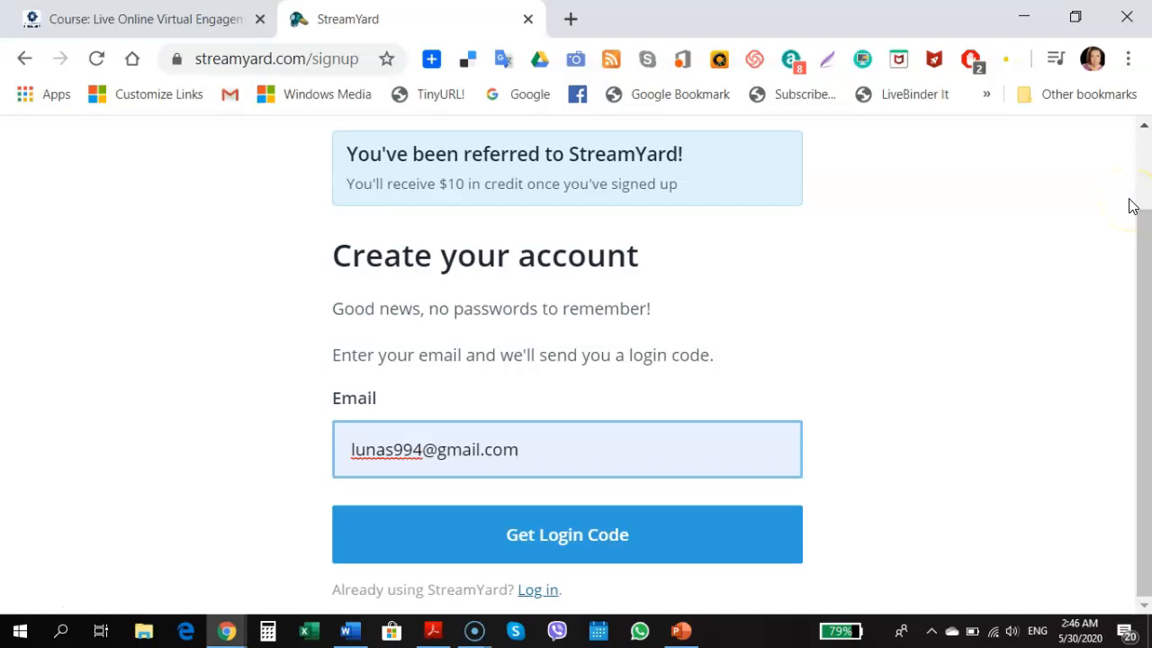
left_click(608, 535)
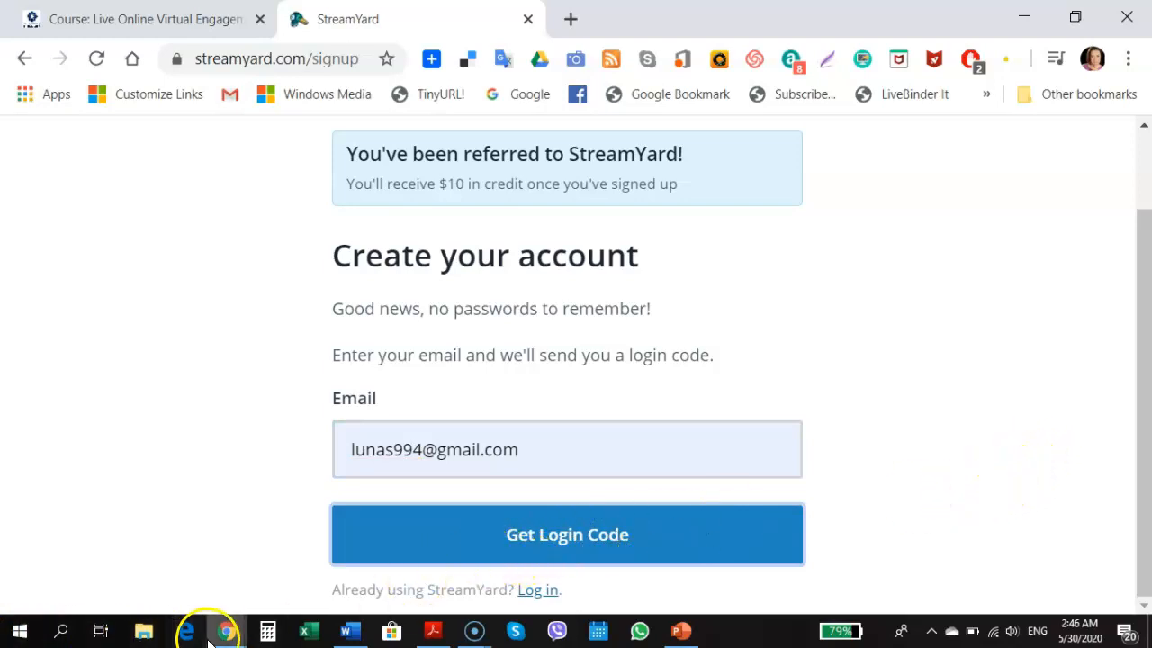
mouse_move(233, 635)
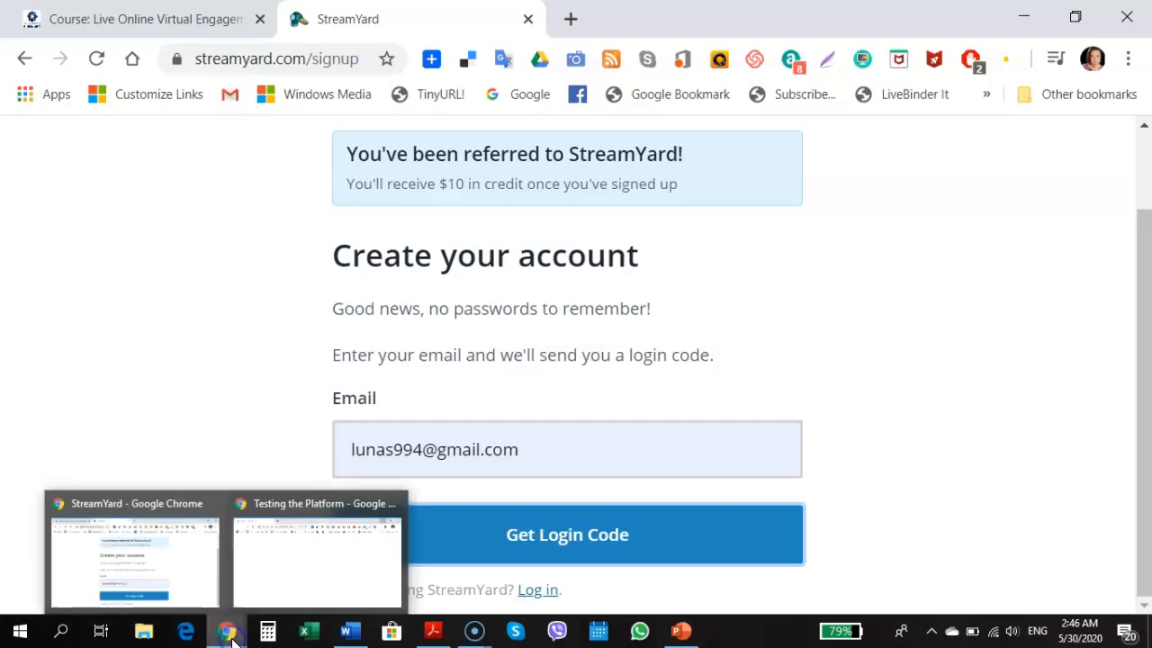
left_click(126, 354)
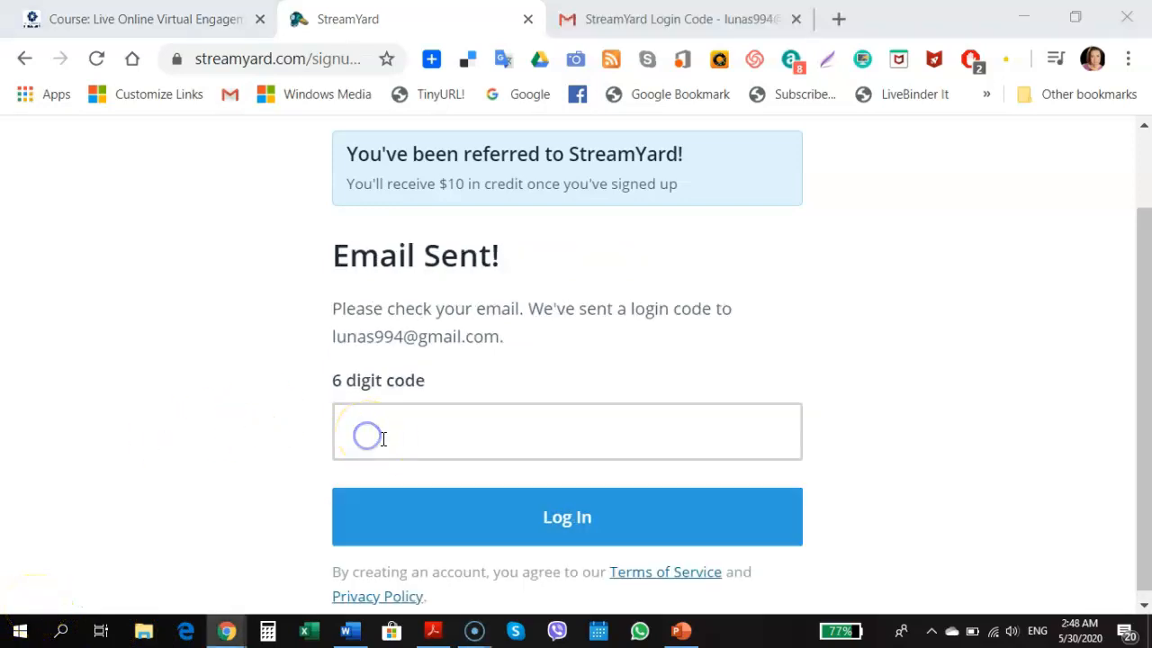
Paste the emailed 6-digit code, log in, and continue past the welcome screen with Onward!
left_click(378, 433)
left_click(560, 549)
key("ctrl+v")
left_click(533, 518)
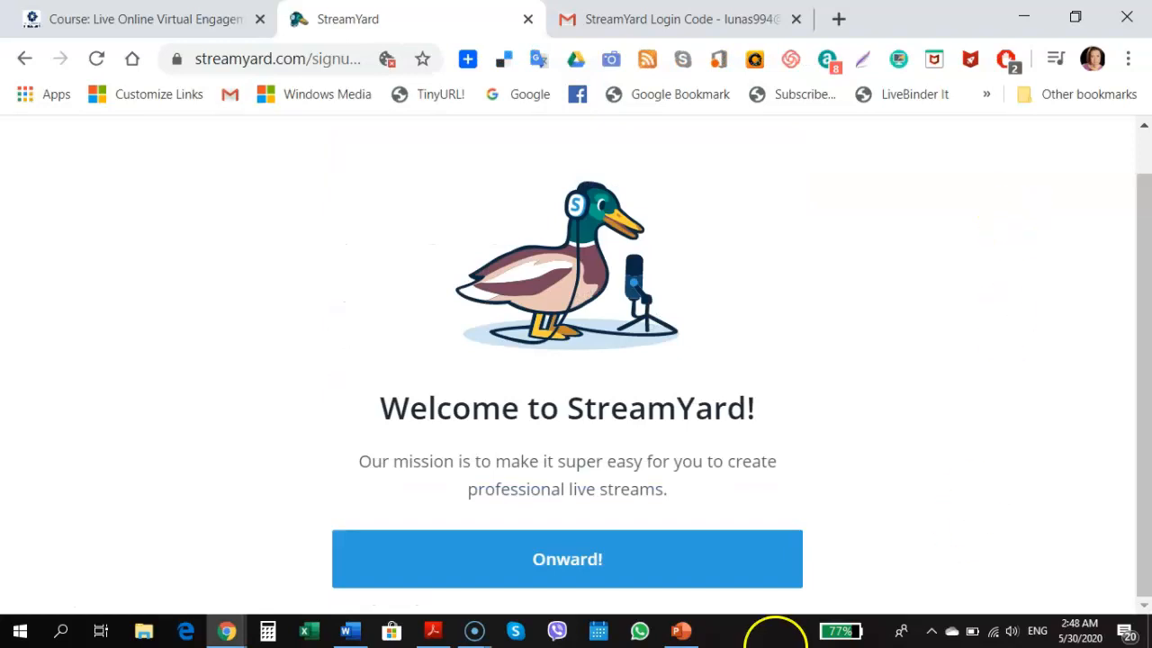
left_click(624, 572)
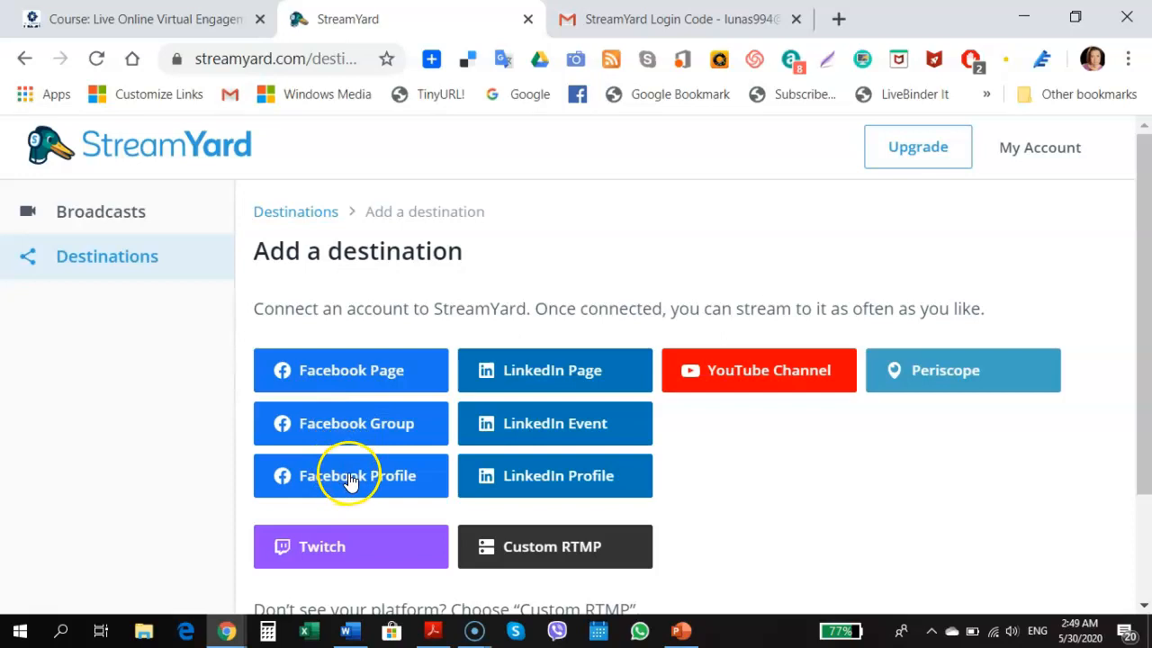
Add a YouTube channel destination, authorising it with the Google account
left_click(804, 367)
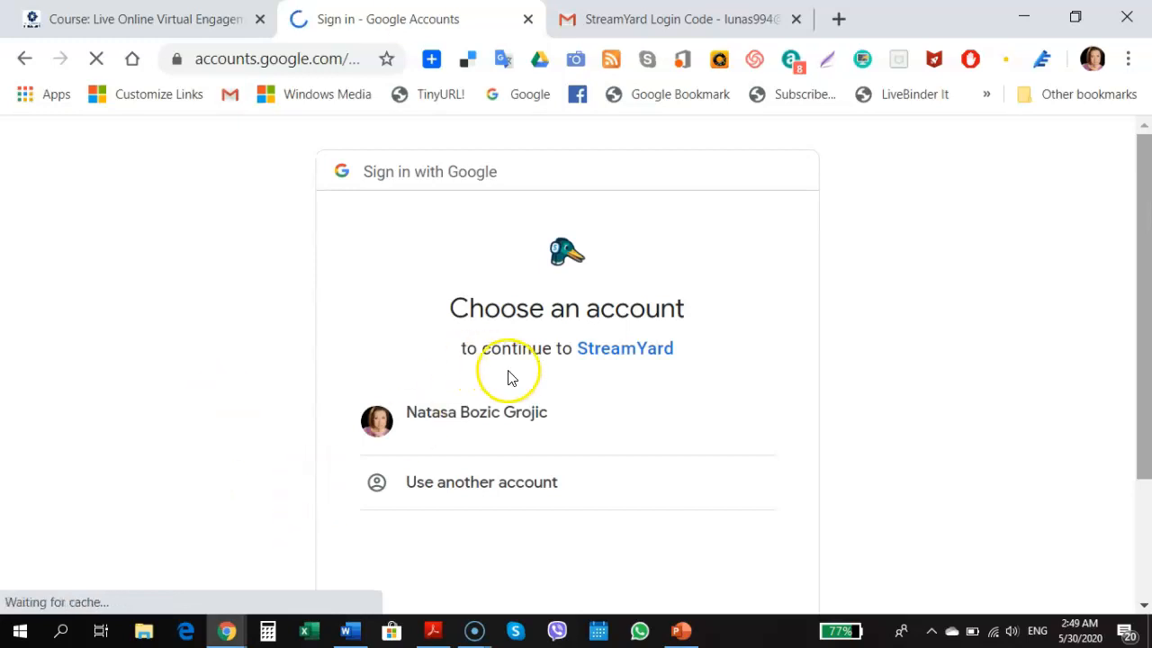
left_click(438, 414)
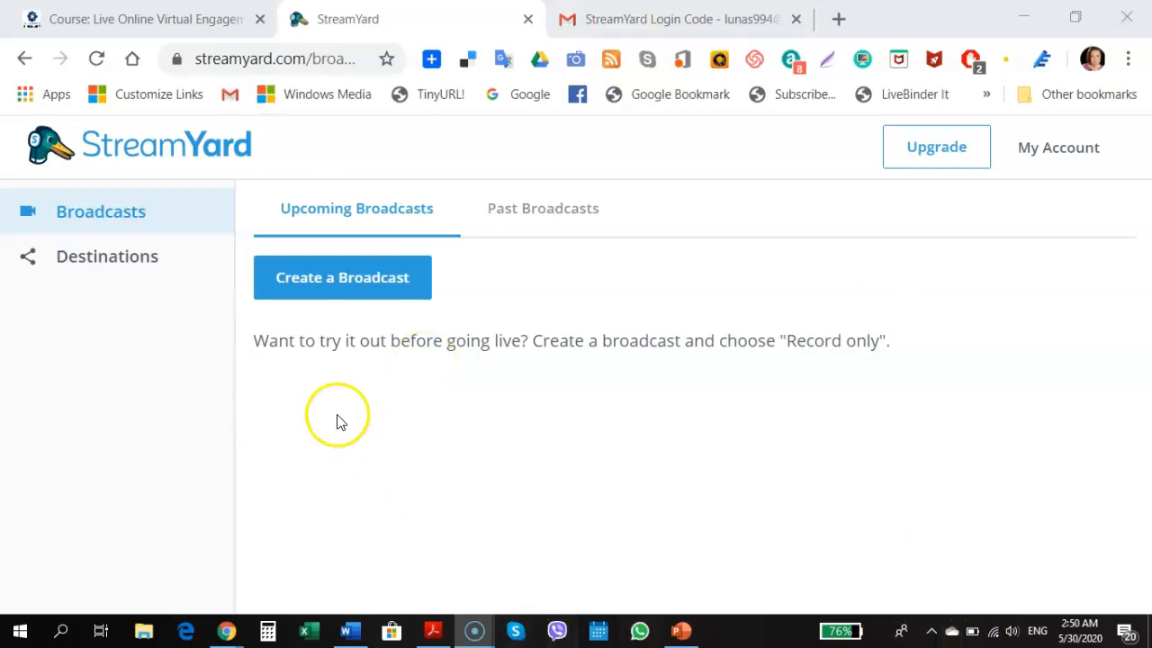
Start a new broadcast to the YouTube channel and give it the title 'Testing the Platform'
left_click(290, 295)
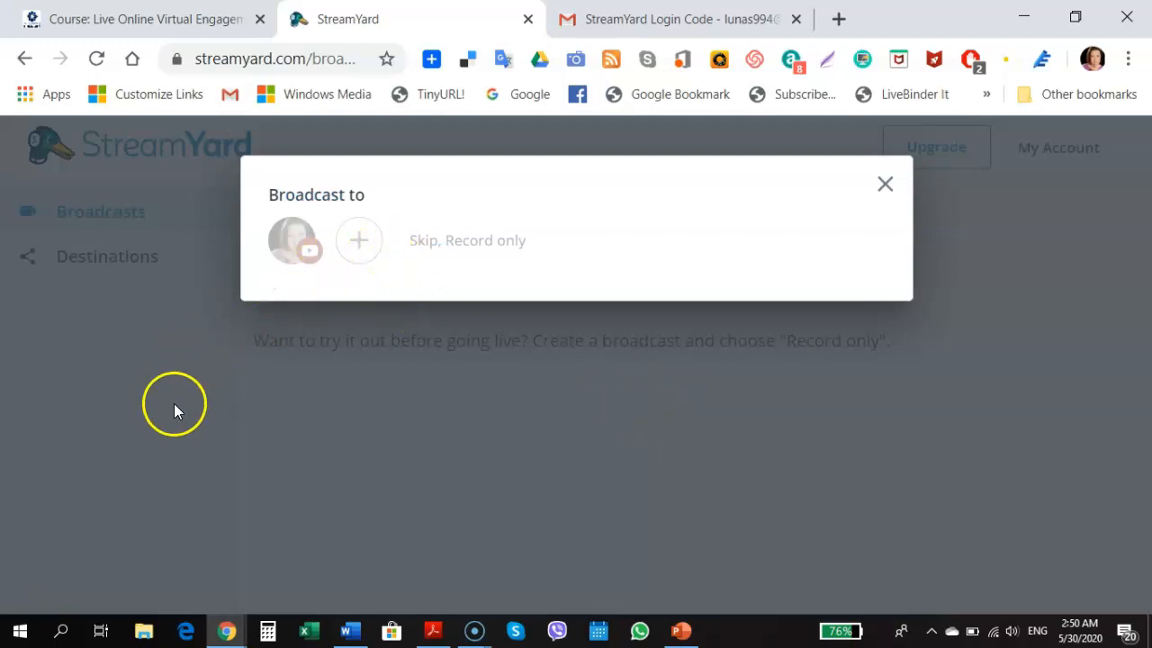
left_click(286, 249)
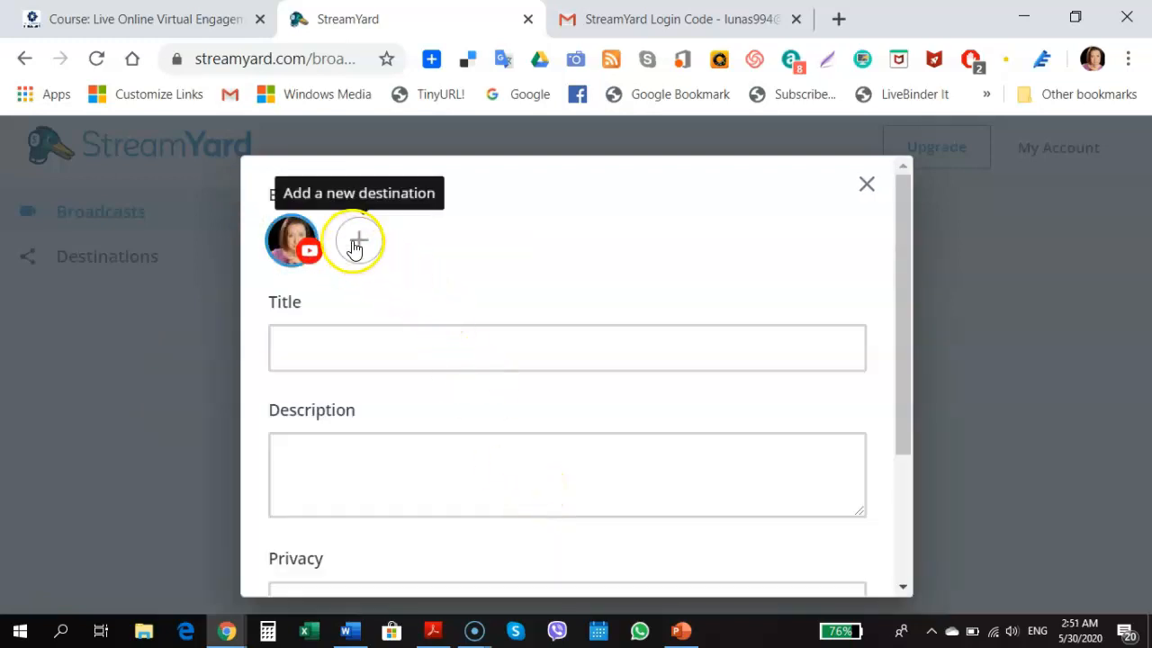
left_click(865, 186)
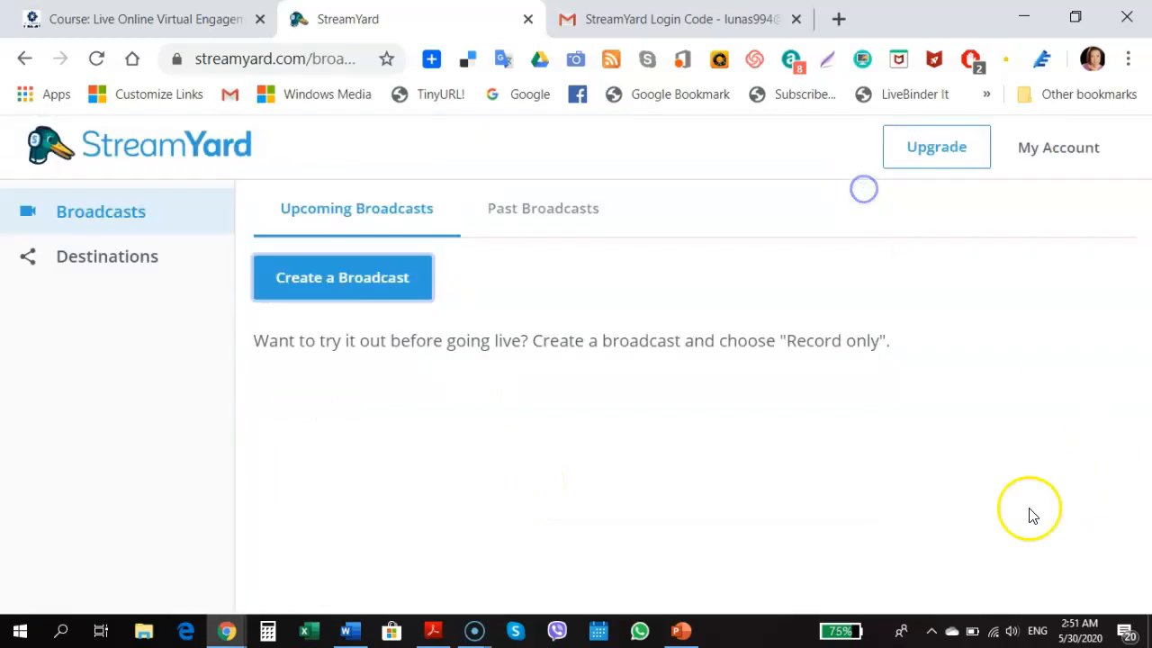
left_click(341, 290)
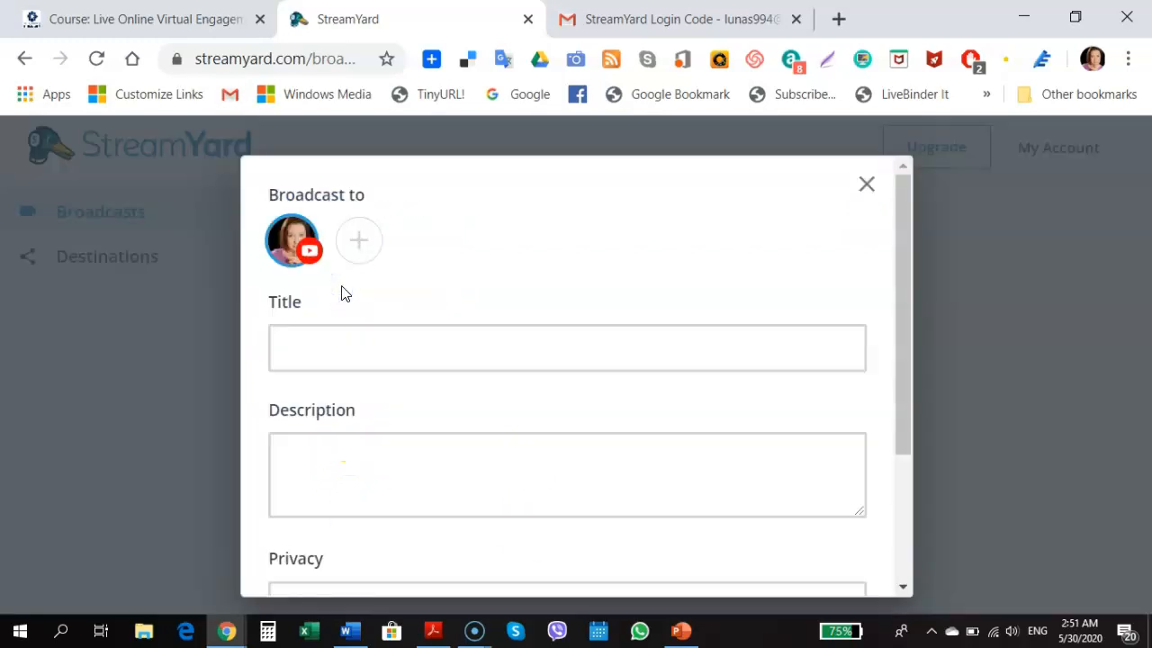
left_click(347, 352)
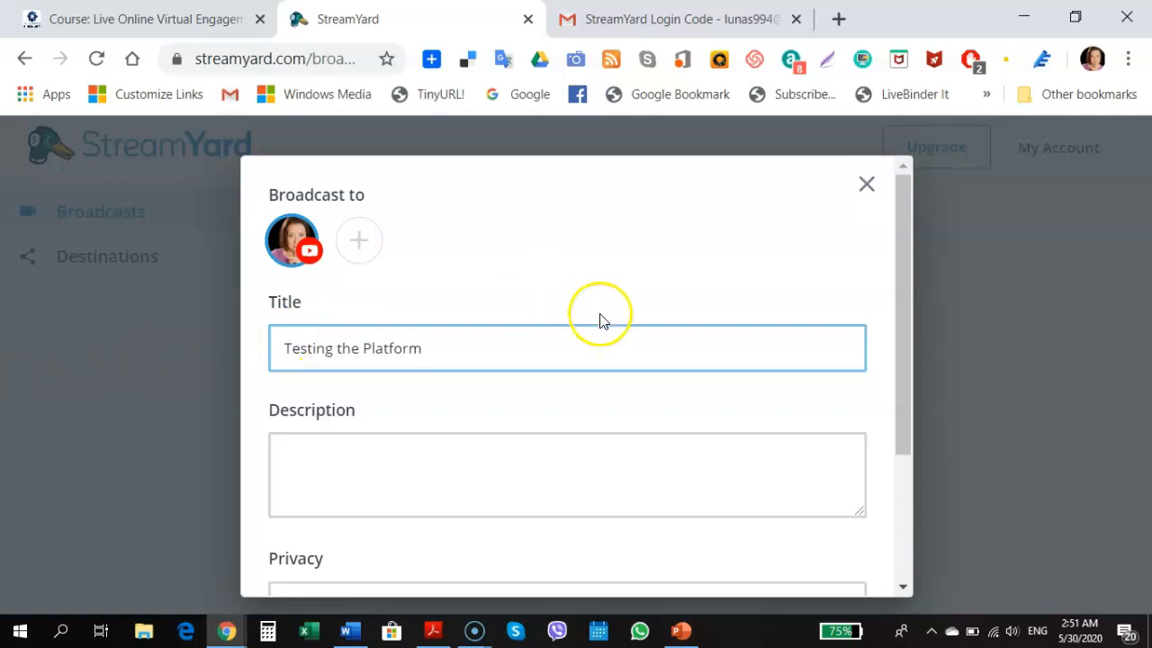
scroll(599, 306, "down", 3)
Set privacy to Private, leave Schedule for later unchecked, and create the broadcast
left_click(393, 412)
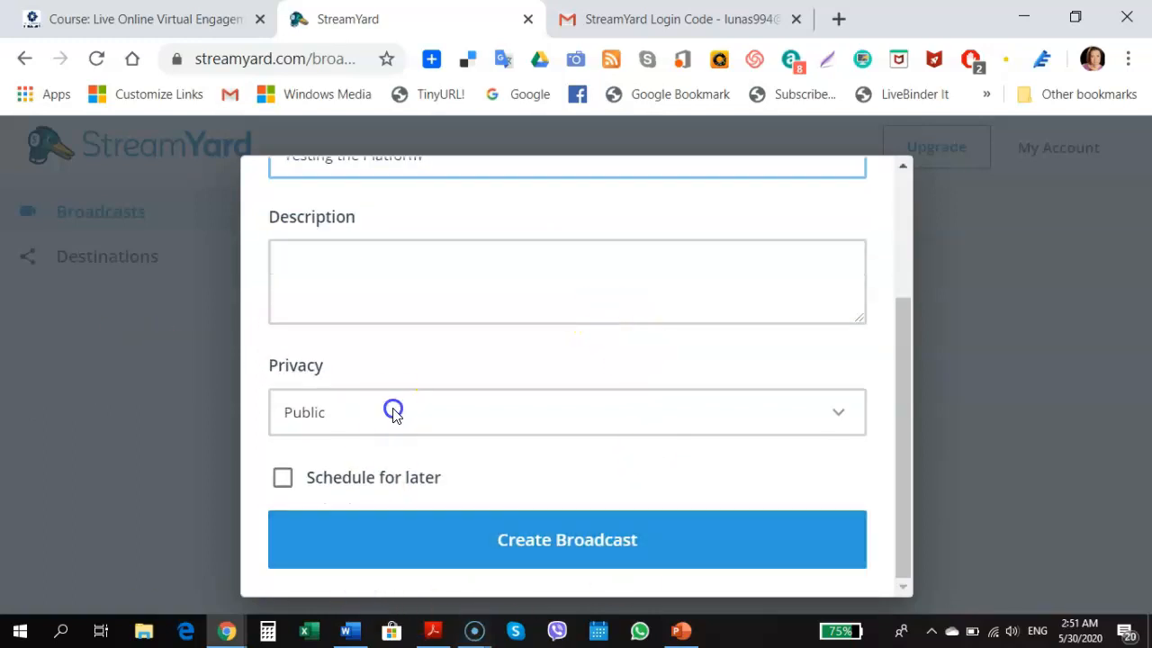
left_click(836, 413)
left_click(837, 413)
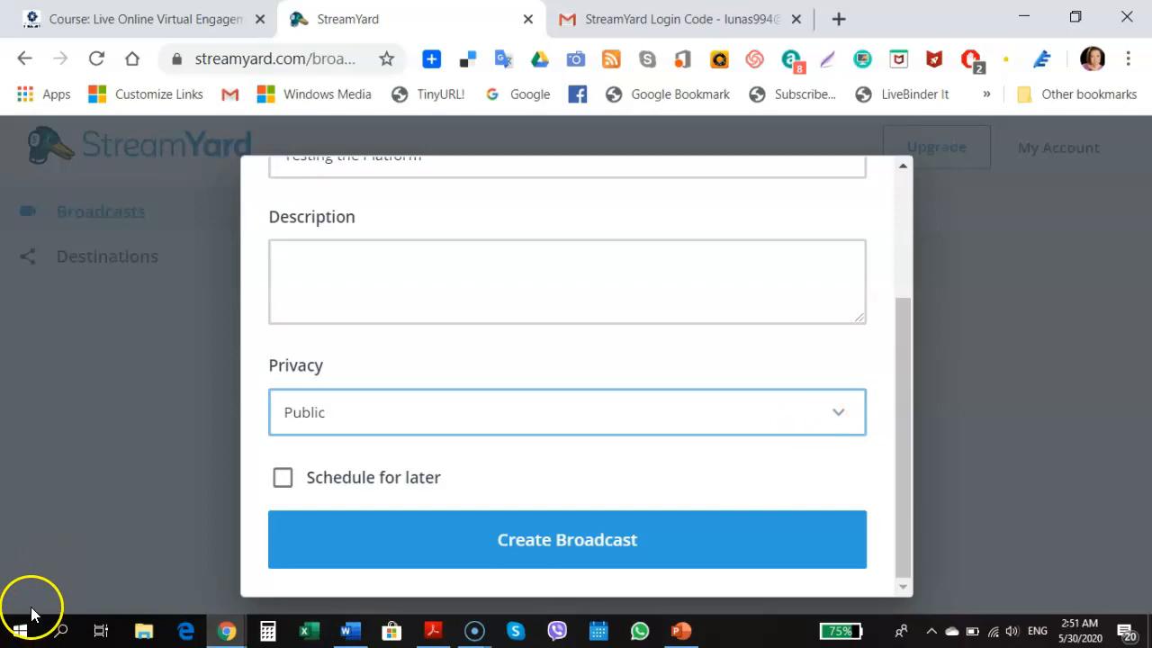
left_click(31, 615)
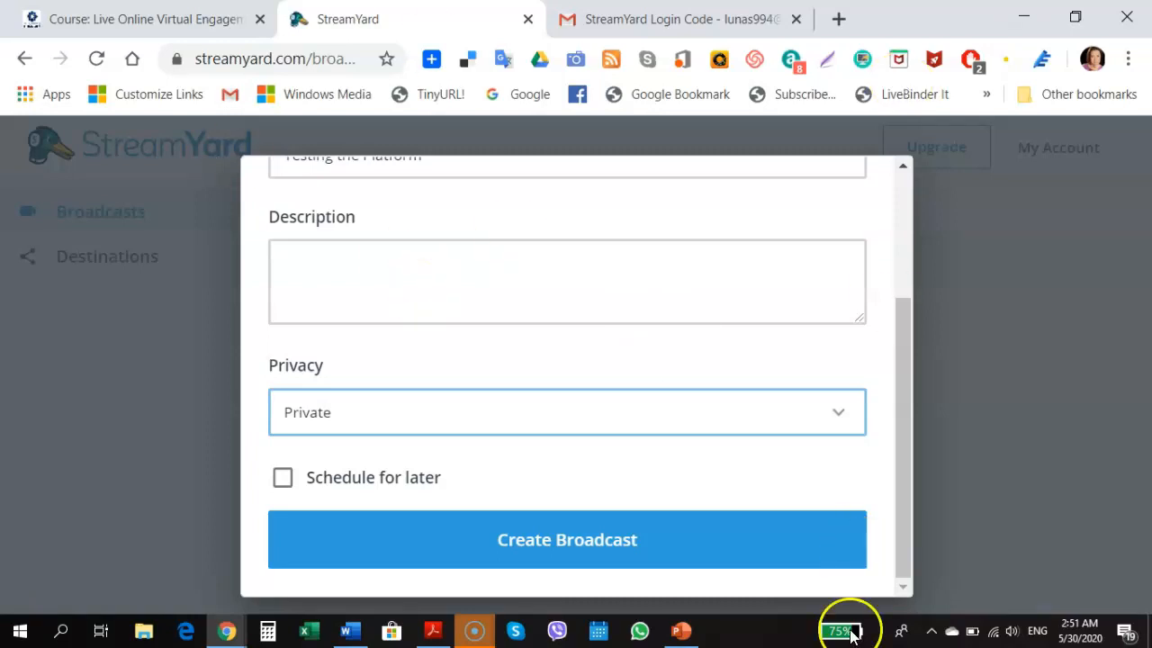
left_click(279, 479)
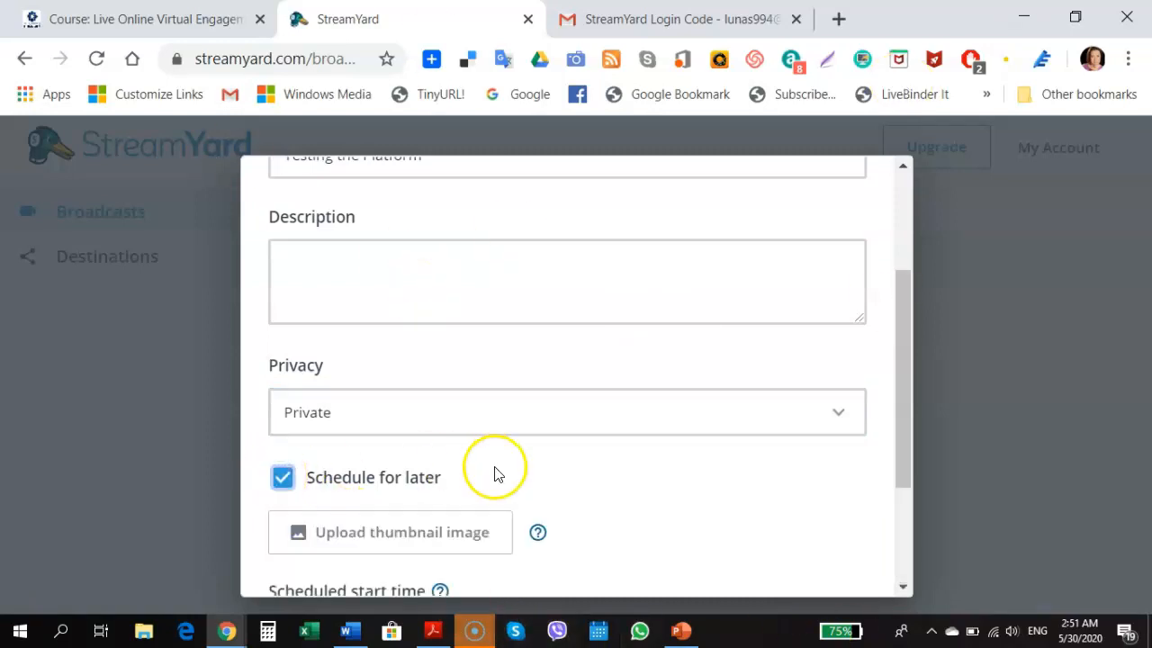
scroll(498, 470, "down", 2)
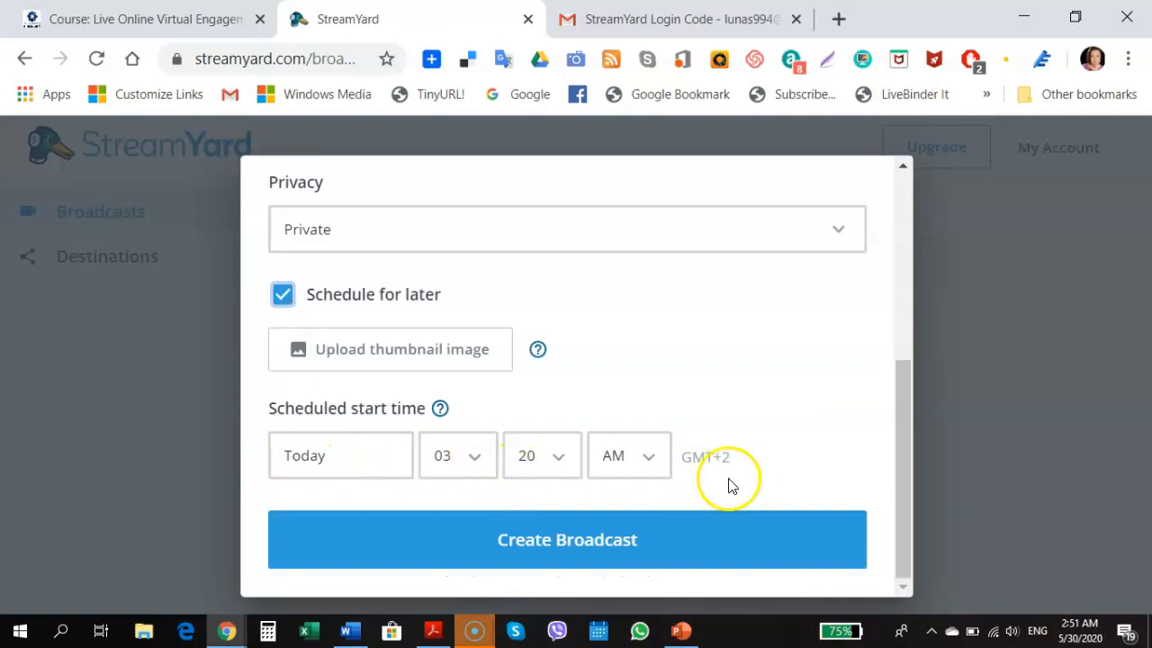
left_click(283, 304)
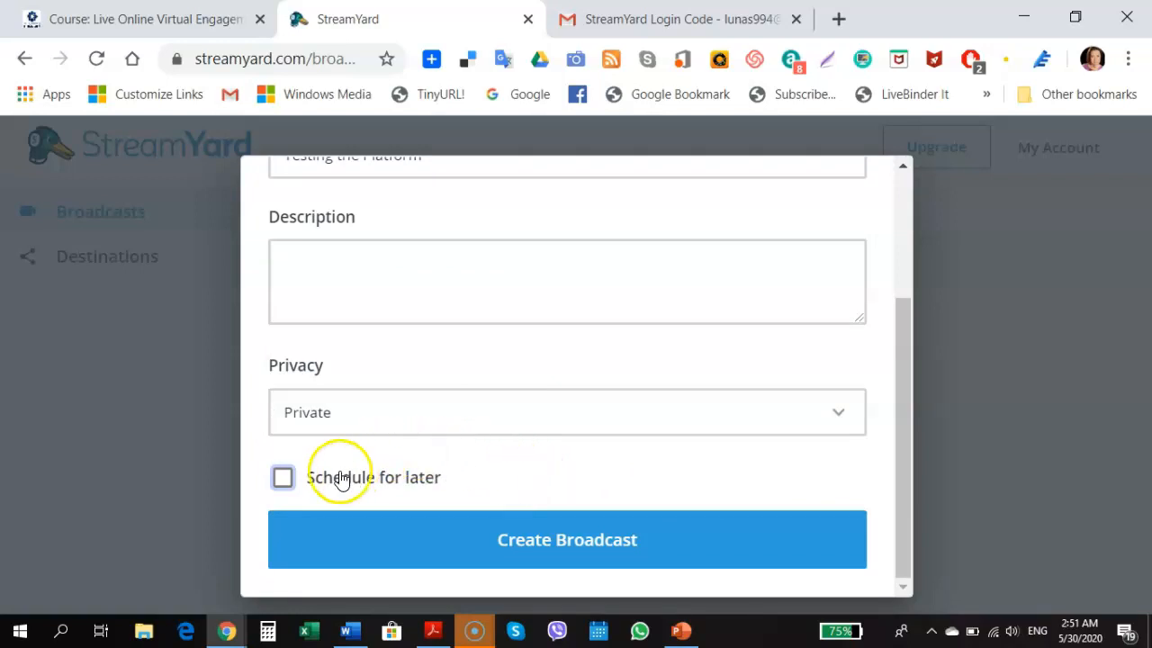
left_click(283, 478)
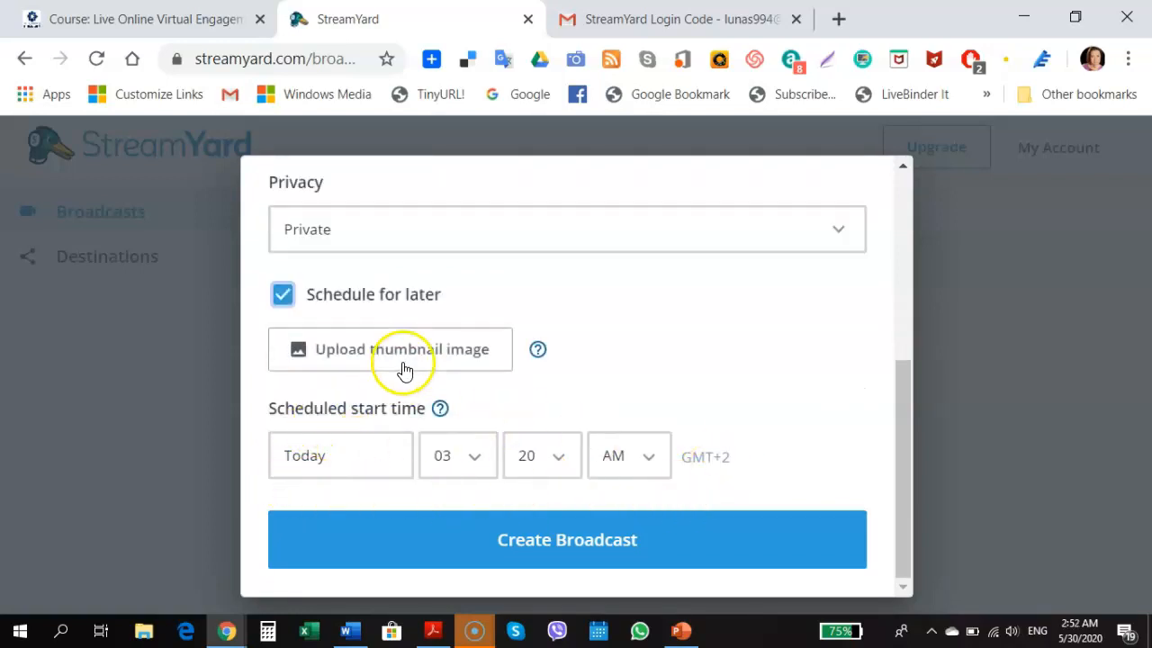
left_click(278, 295)
left_click(535, 539)
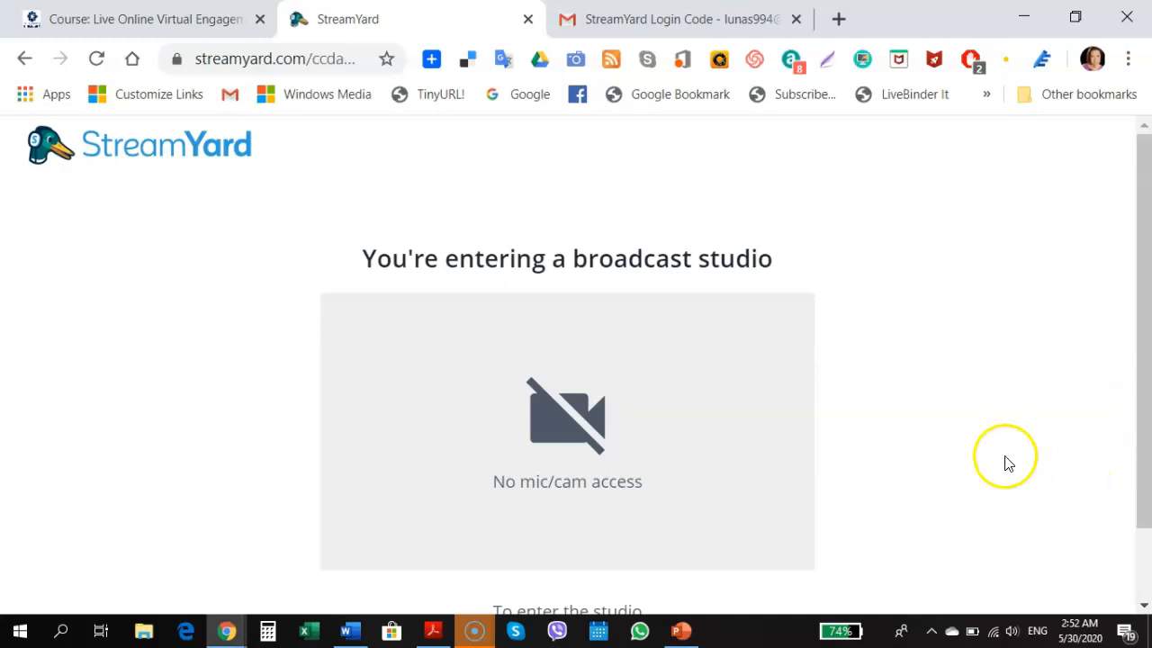
Grant the studio camera and microphone permission so the webcam preview and mic level appear
scroll(900, 300, "down", 2)
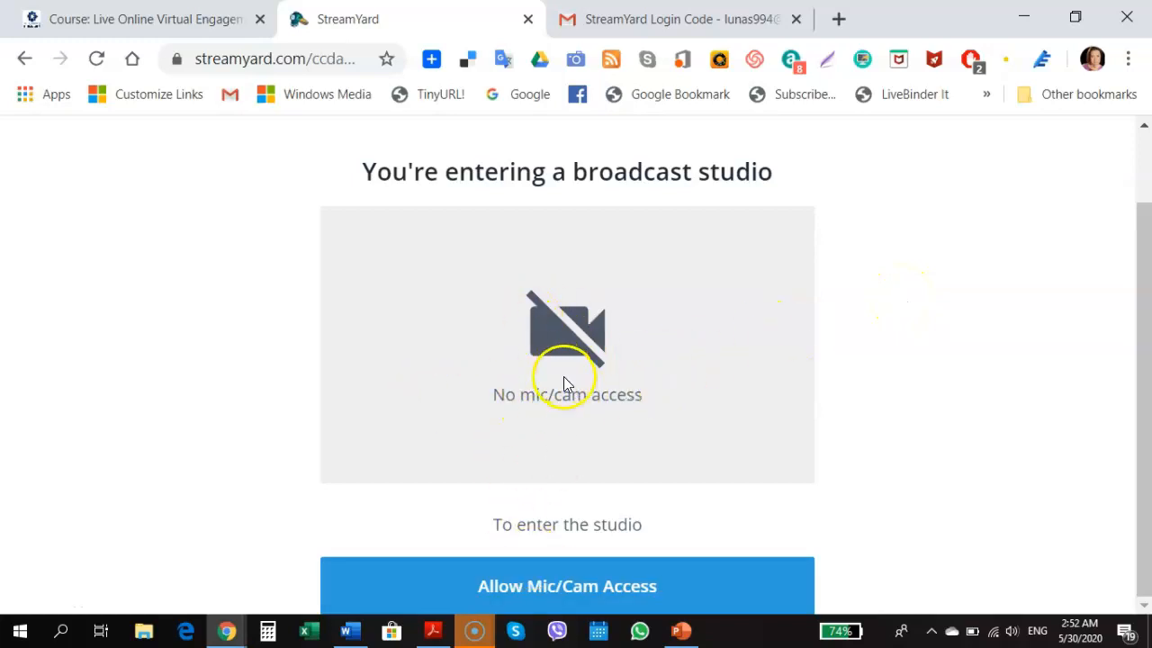
left_click(543, 599)
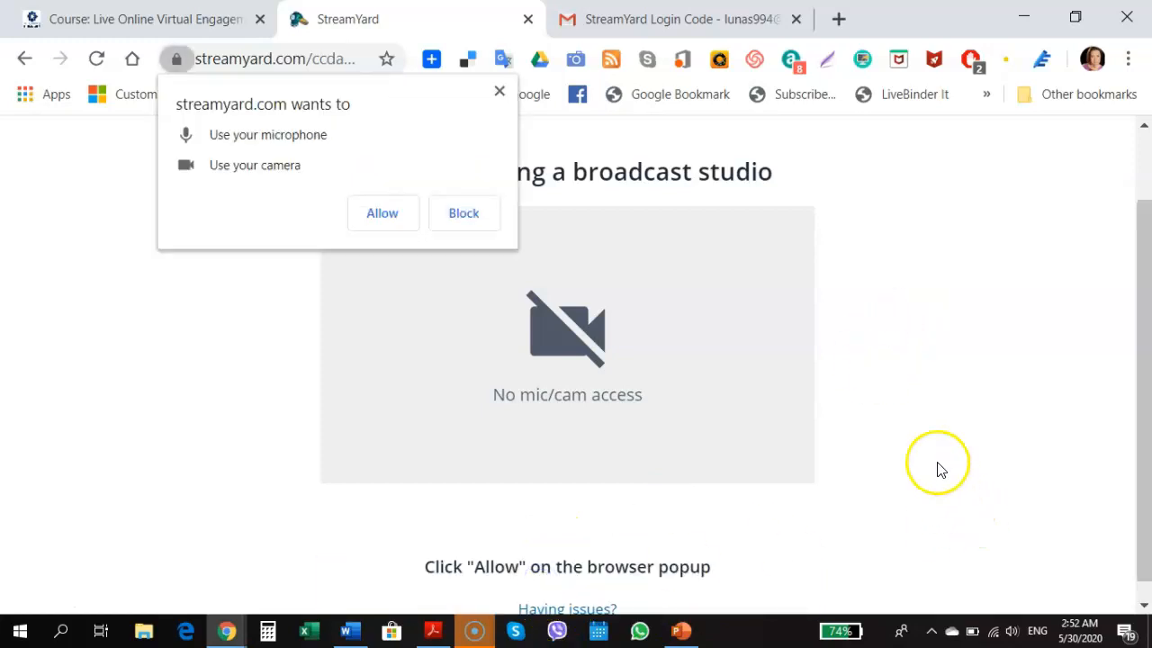
left_click(390, 219)
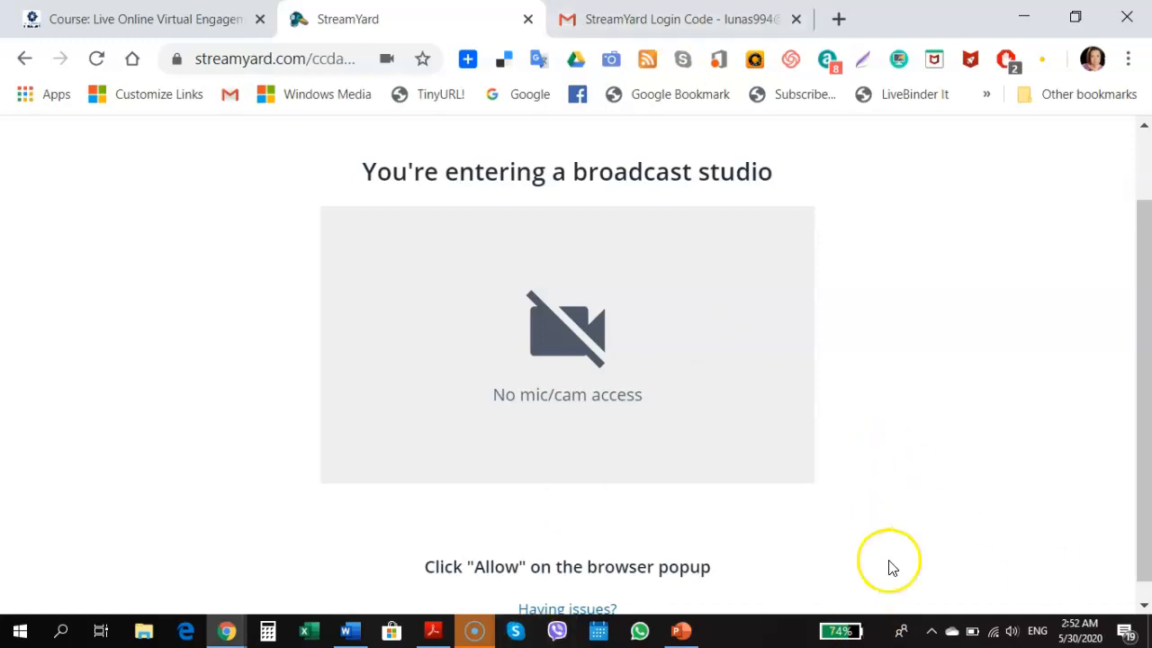
scroll(630, 333, "down", 1)
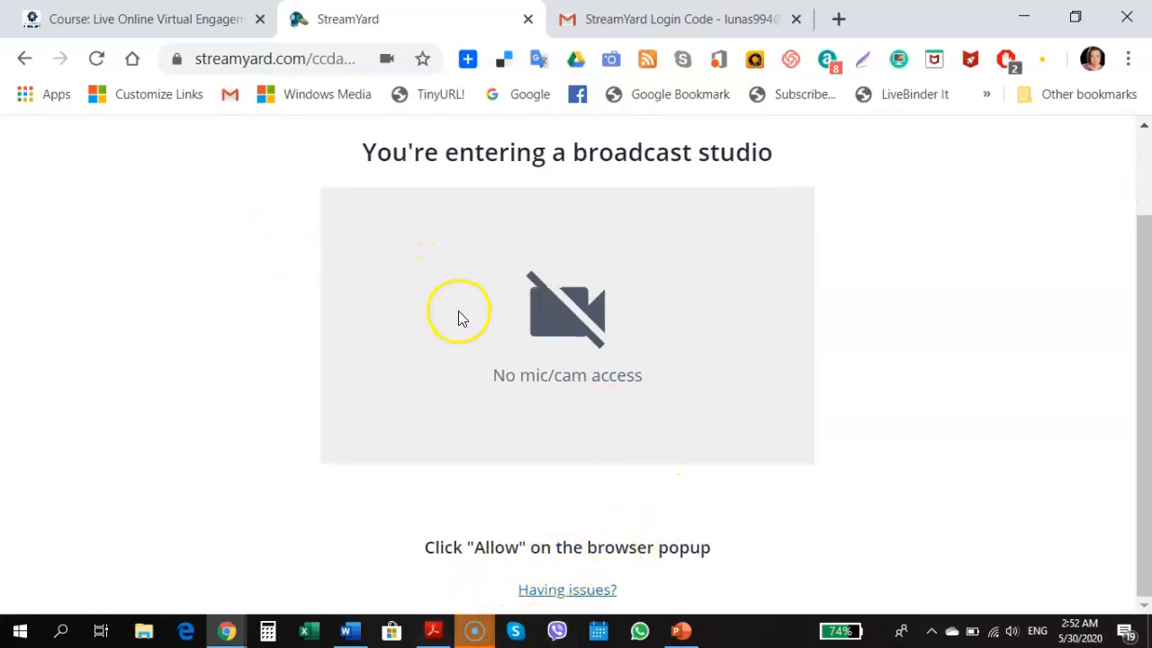
scroll(560, 418, "up", 2)
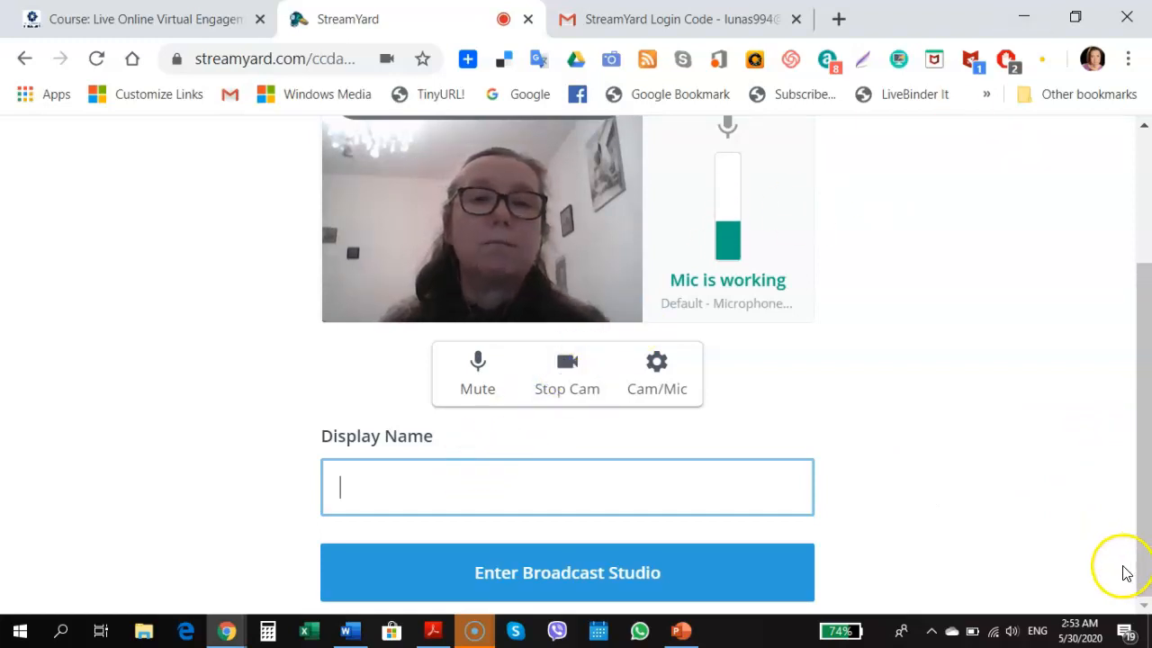
Turn the webcam off, then review the avatar editor and camera/mic settings without changes
left_click(563, 365)
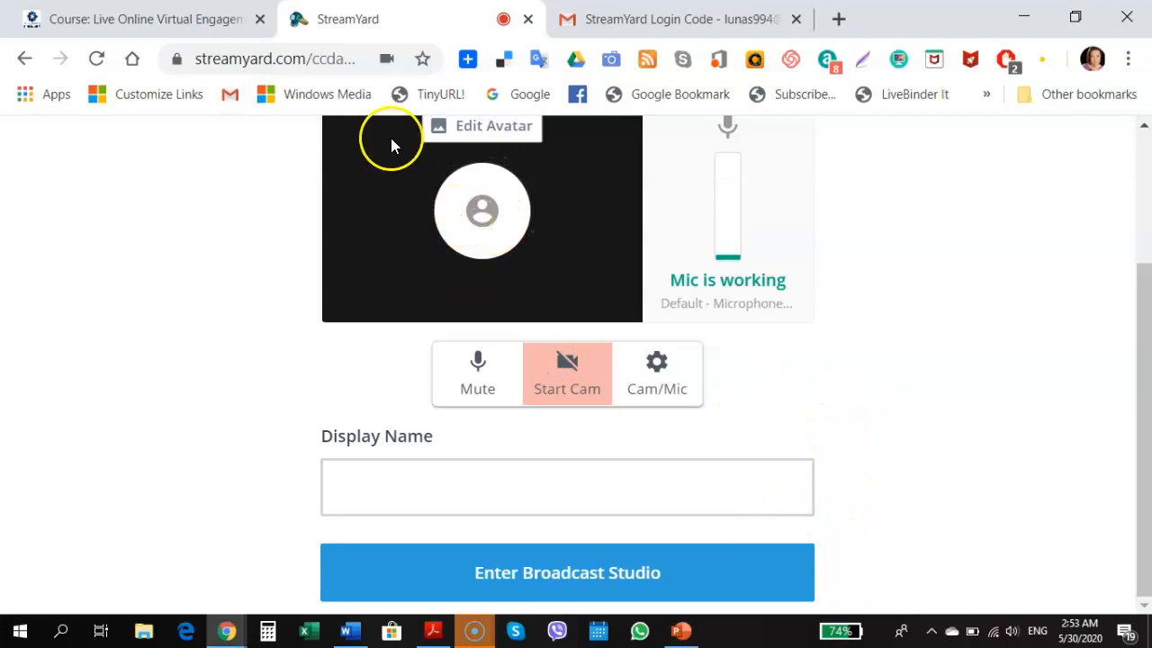
left_click(435, 131)
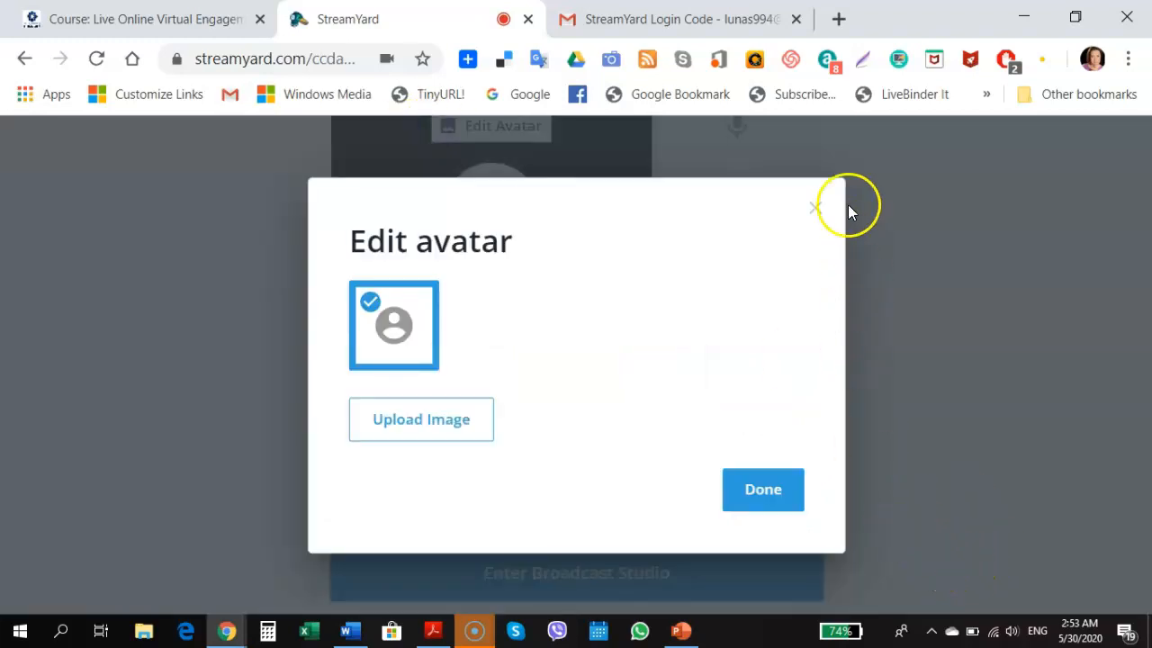
left_click(816, 209)
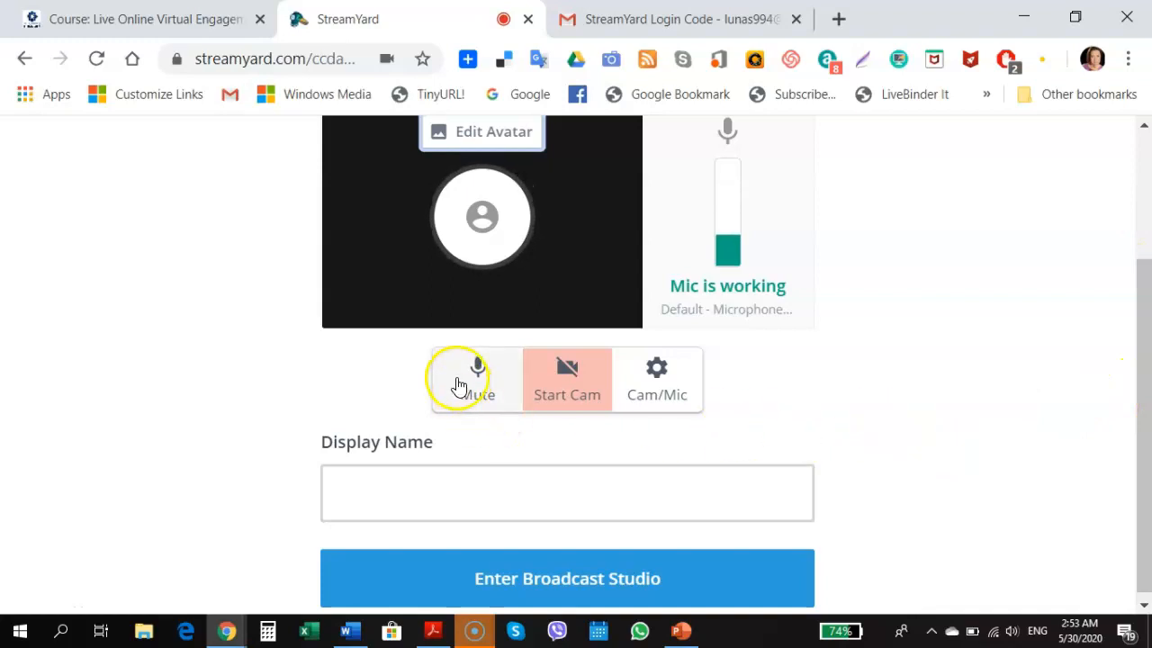
left_click(655, 376)
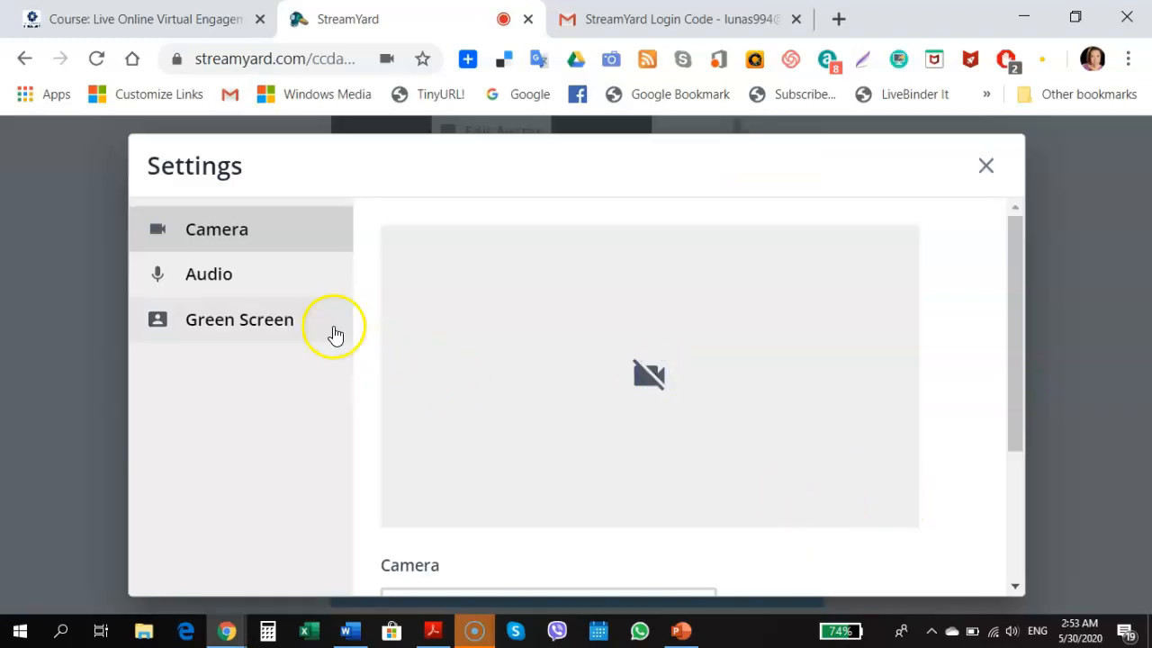
left_click(236, 321)
mouse_move(666, 623)
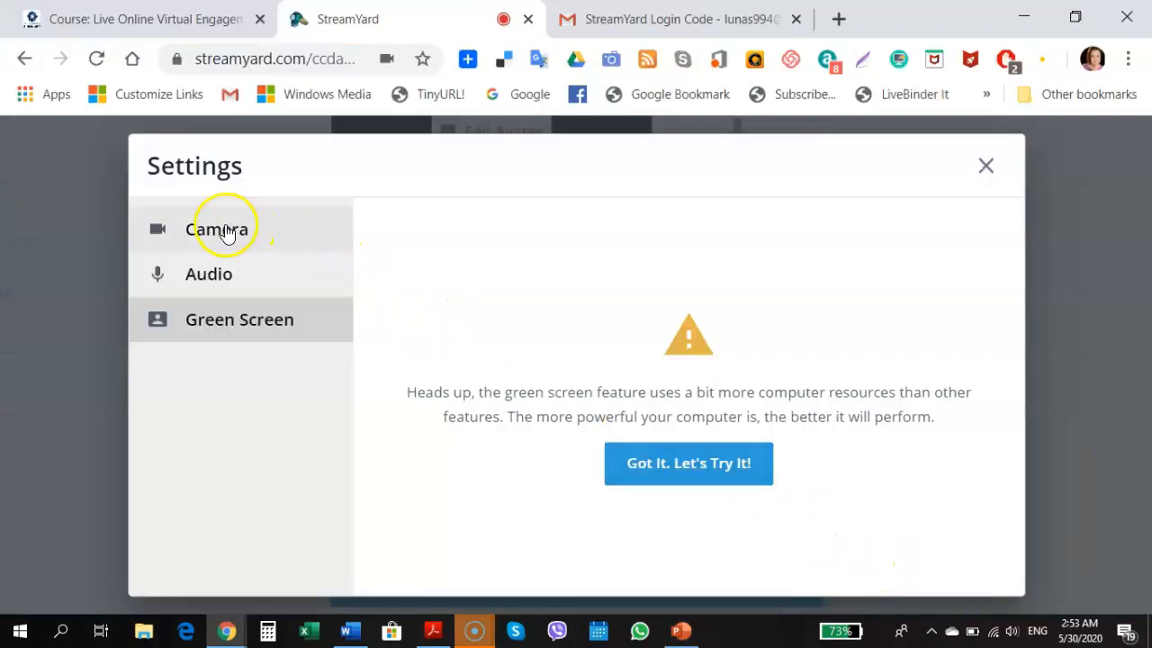
left_click(228, 232)
left_click(986, 162)
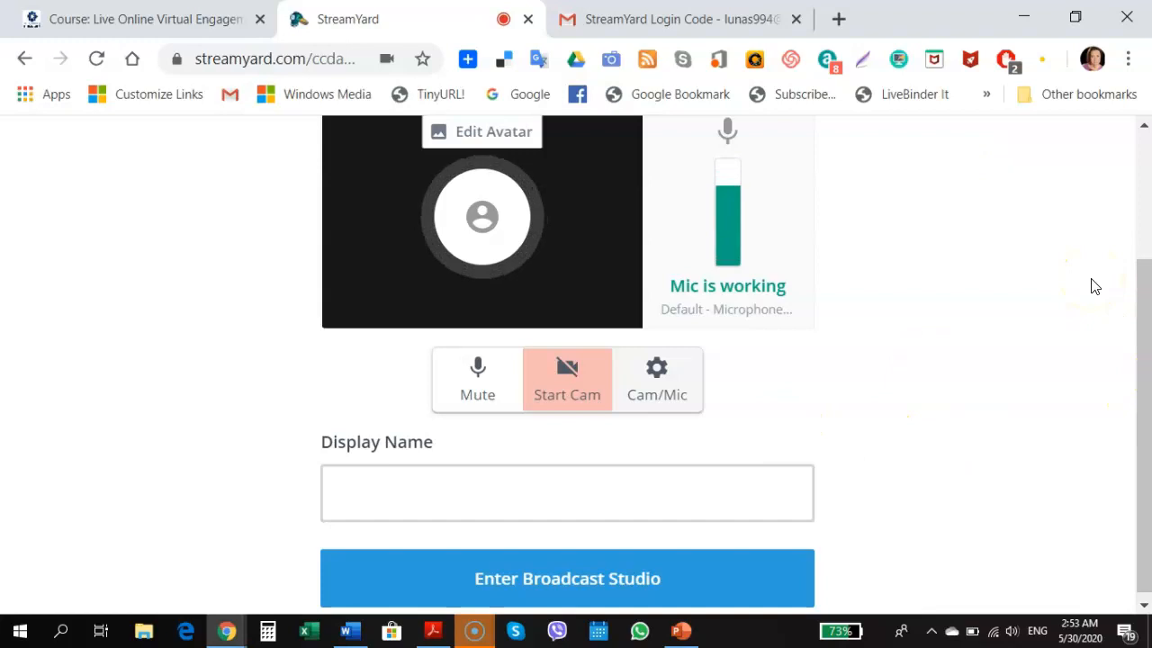
Set the display name to 'Testing' and enter the broadcast studio
scroll(836, 275, "down", 1)
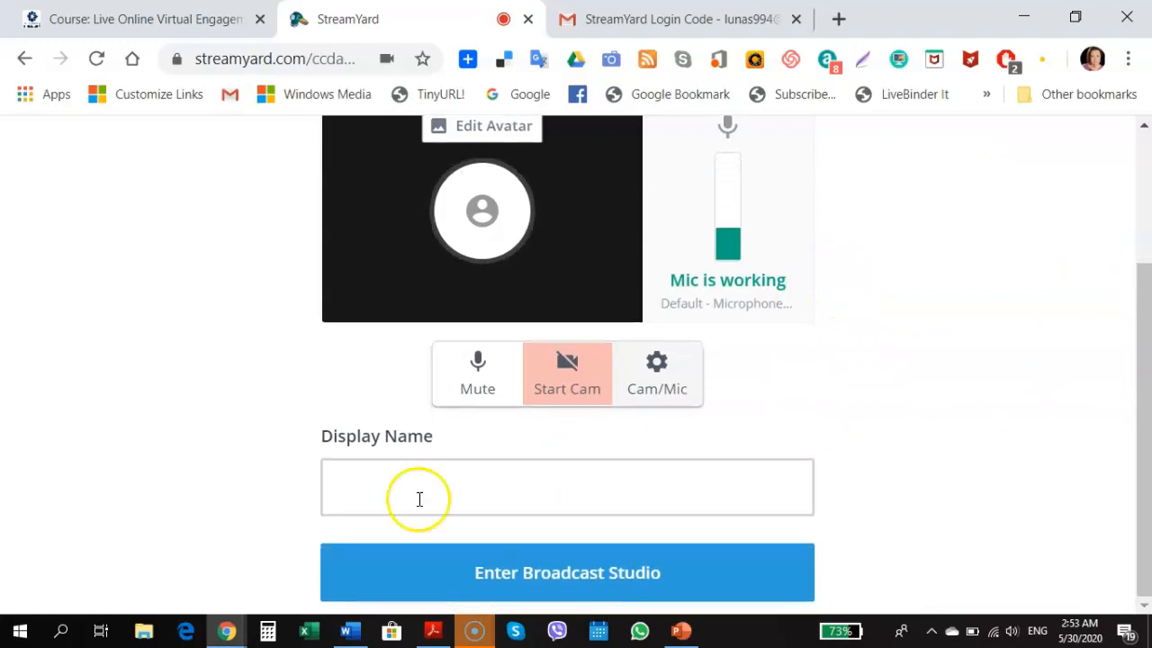
left_click(346, 487)
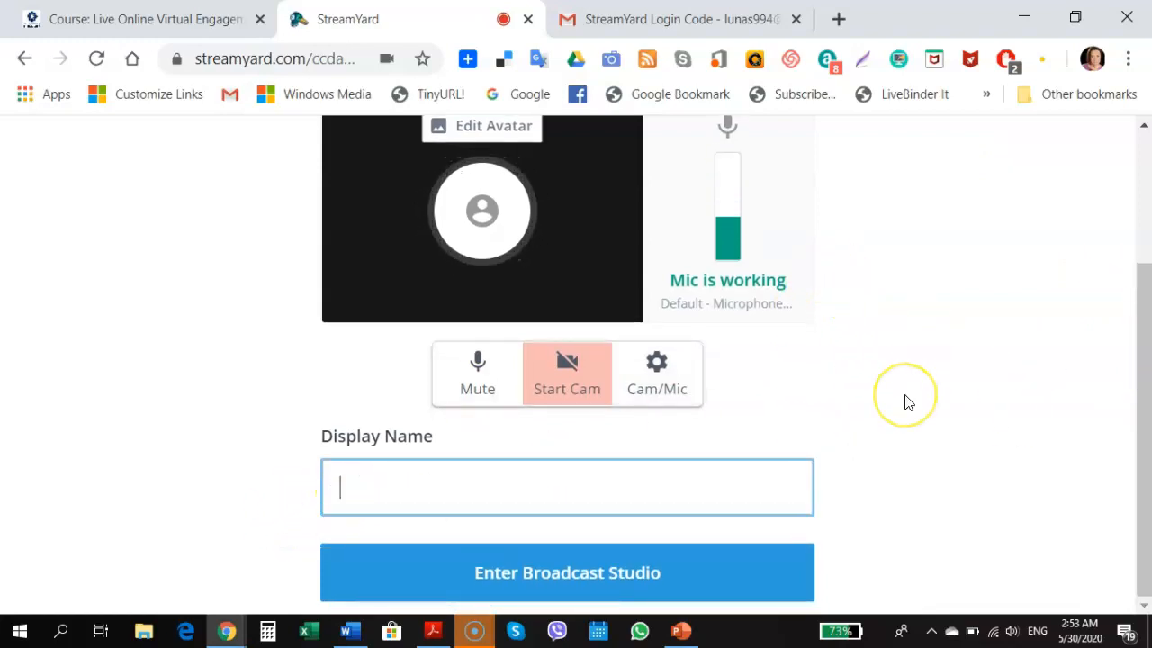
type("Testing")
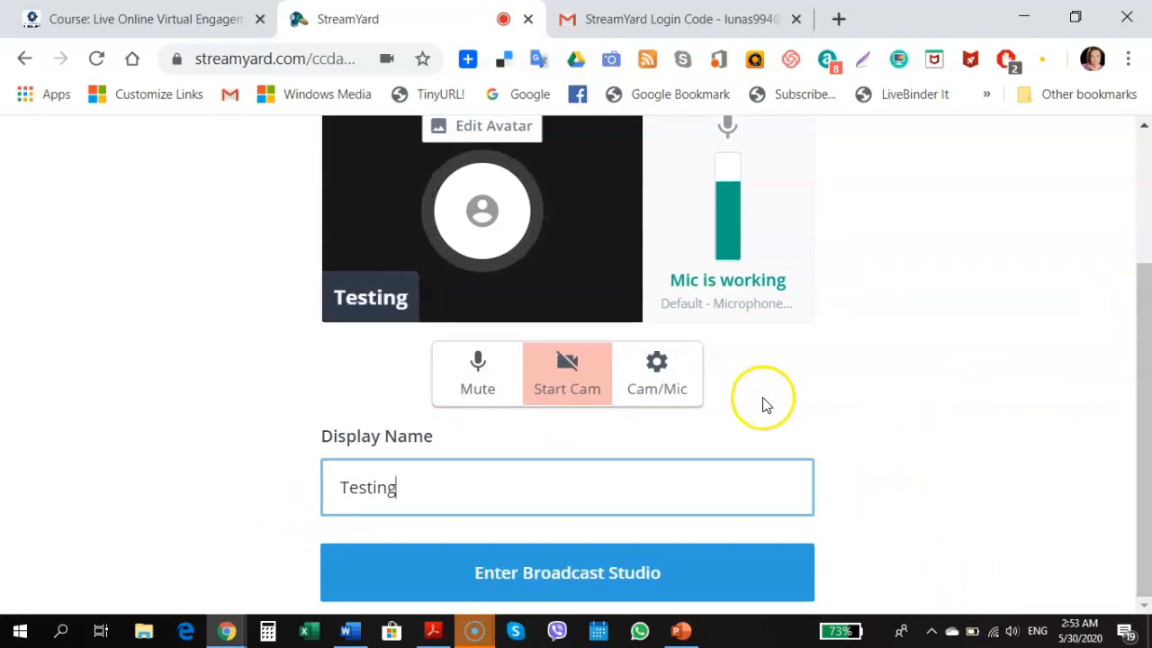
left_click(548, 574)
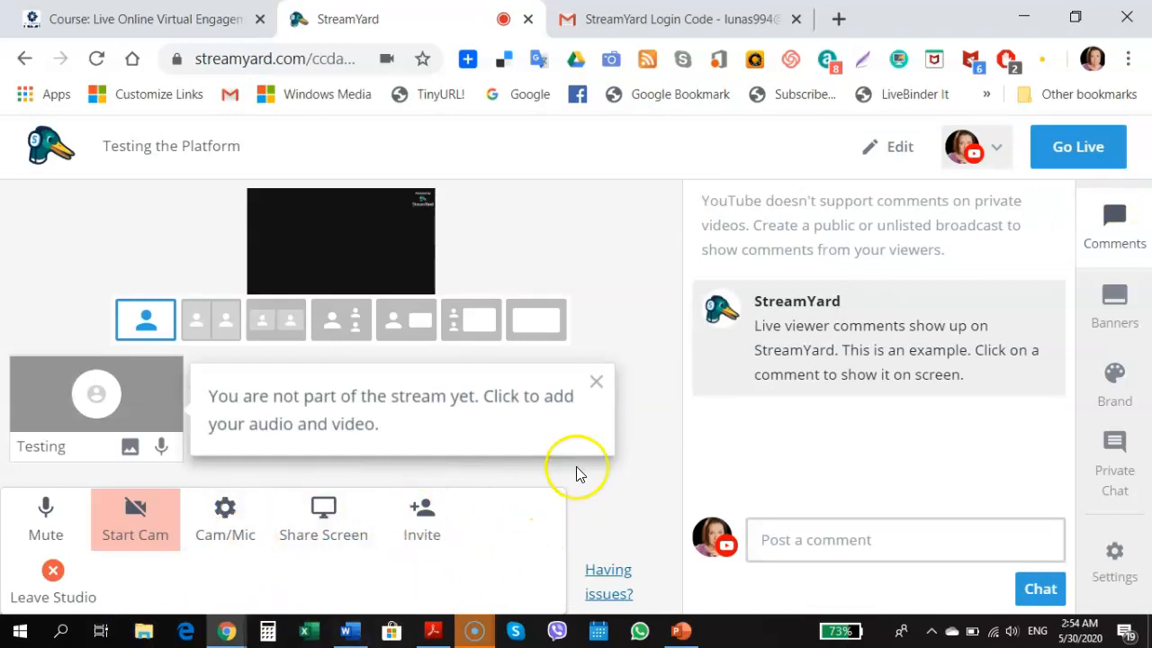
Add the Testing participant to the stream, resume the paused preview, and restore the studio window
left_click(471, 636)
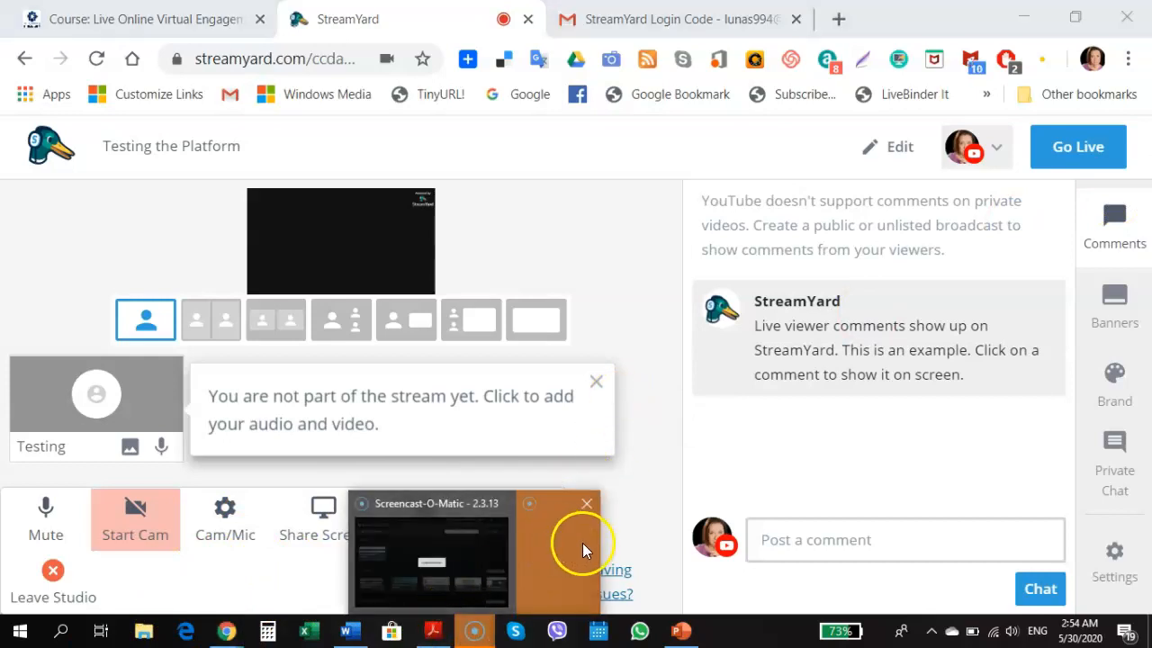
left_click(33, 262)
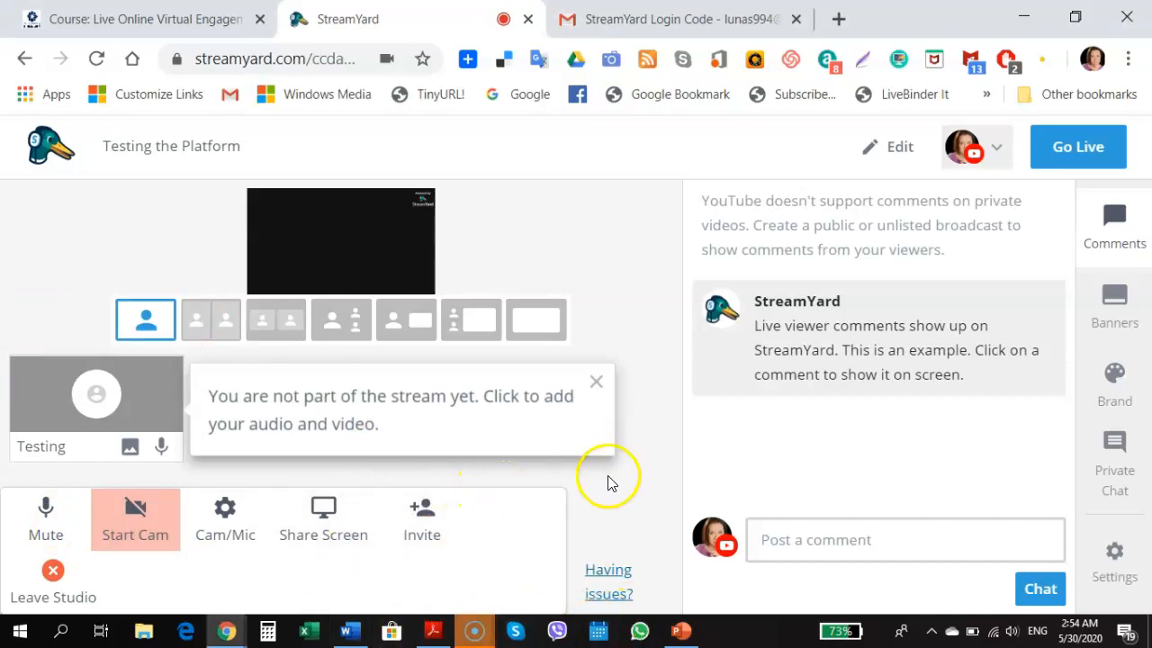
mouse_move(99, 405)
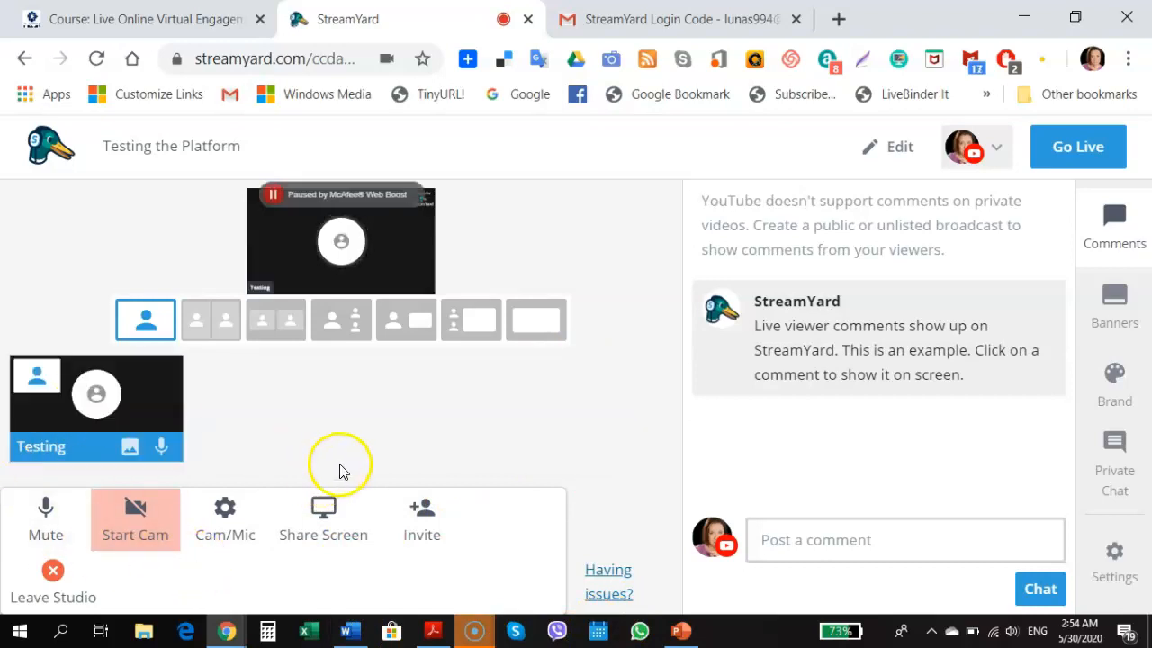
left_click(273, 194)
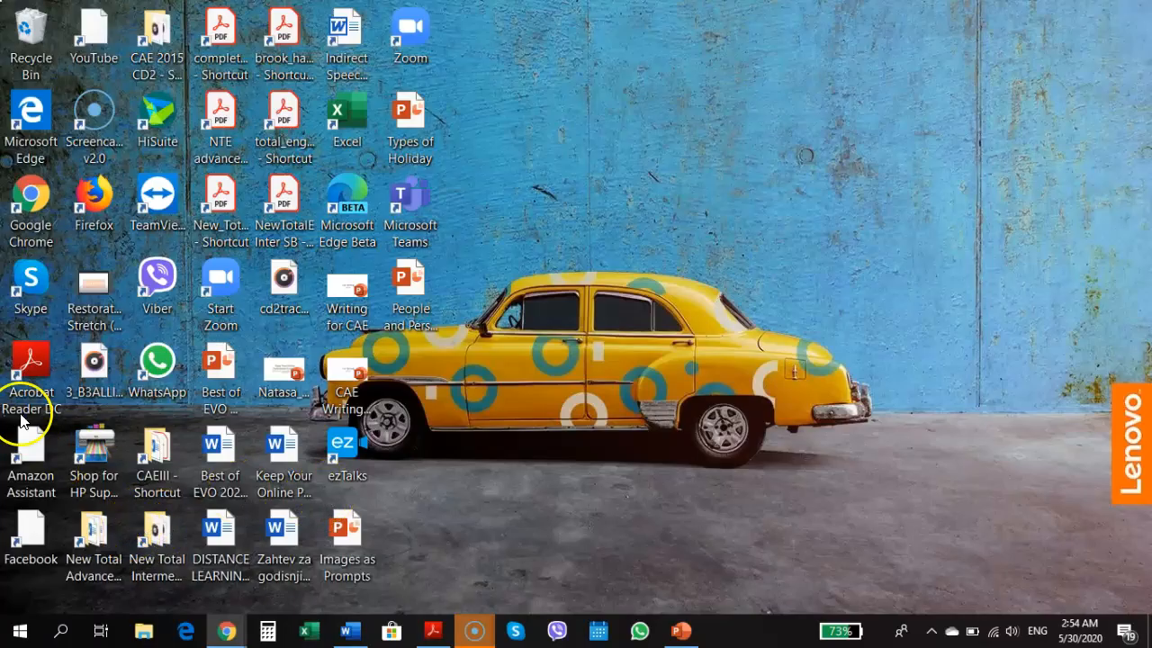
left_click(226, 630)
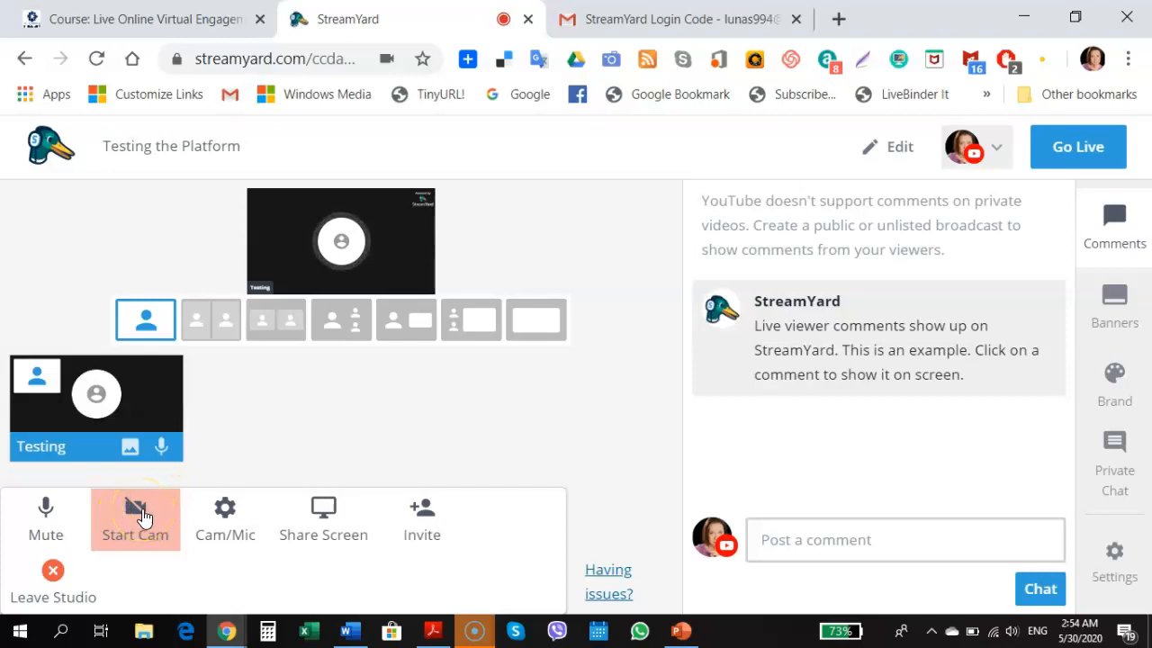
left_click(230, 516)
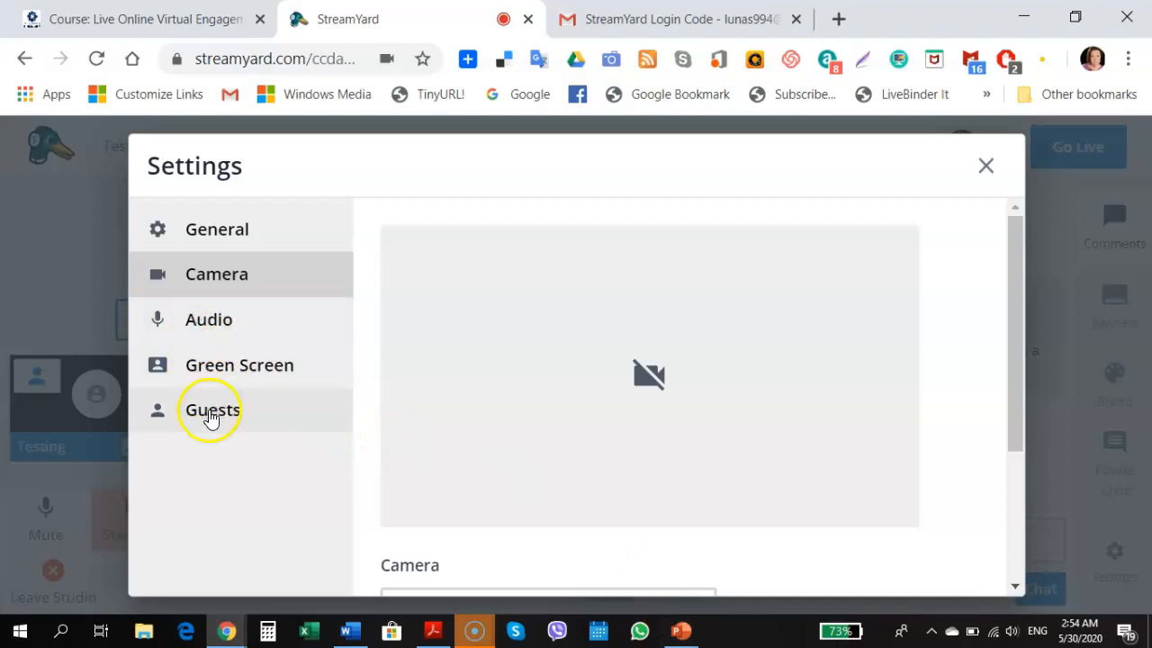
left_click(214, 241)
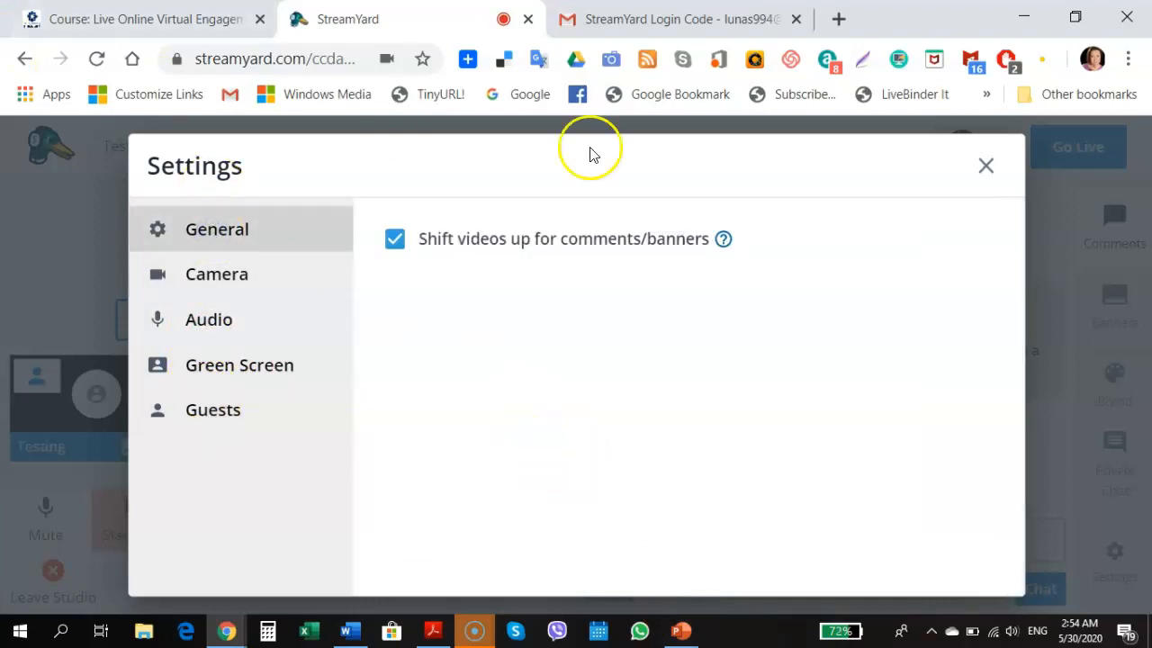
left_click(231, 280)
left_click(224, 321)
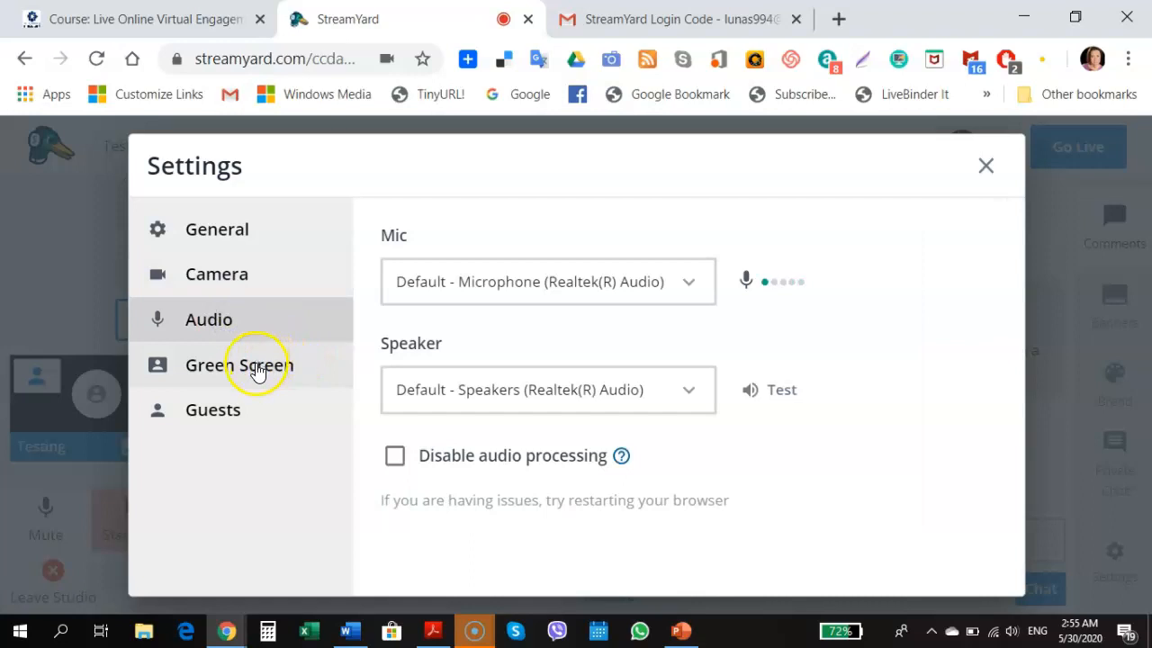
left_click(257, 368)
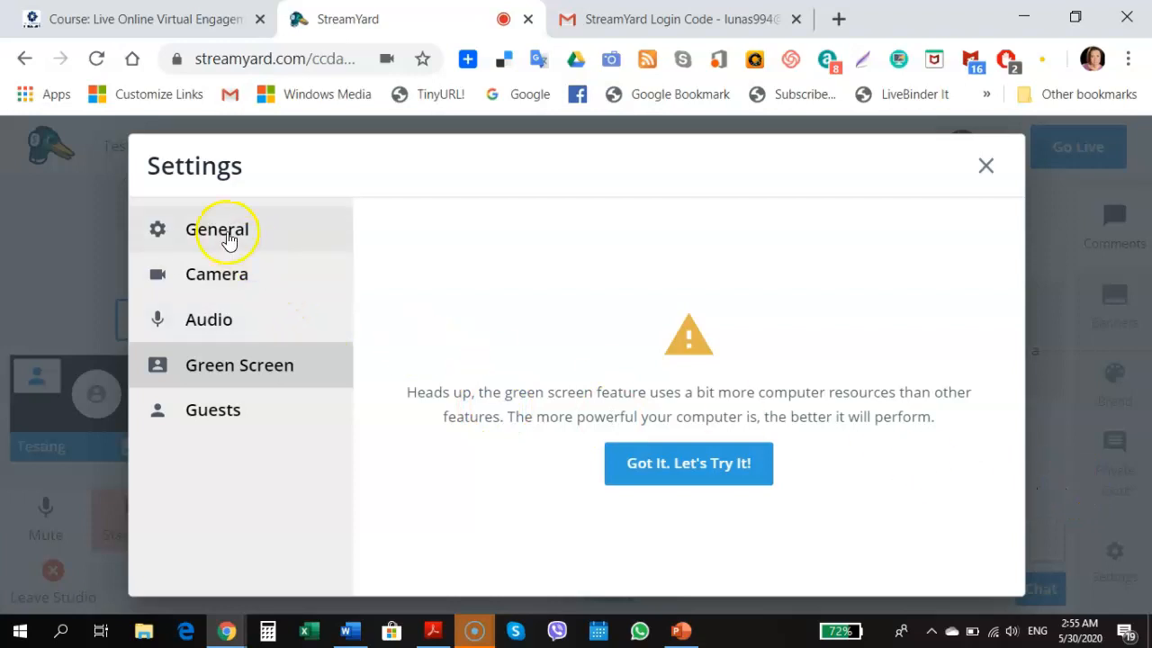
left_click(229, 416)
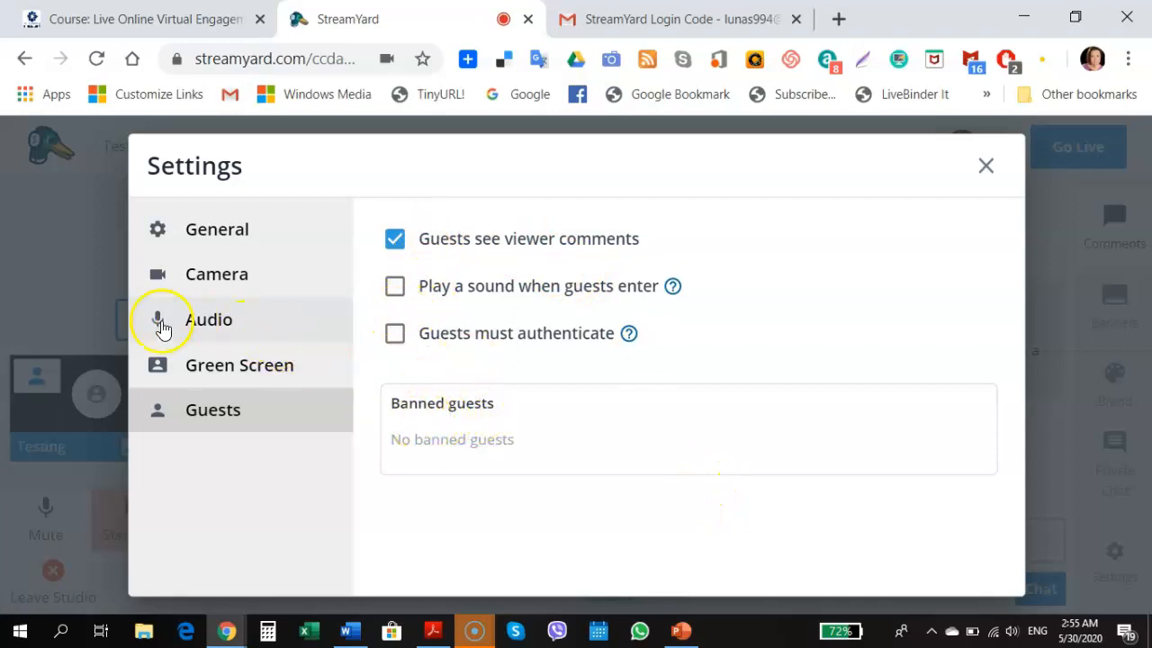
left_click(180, 231)
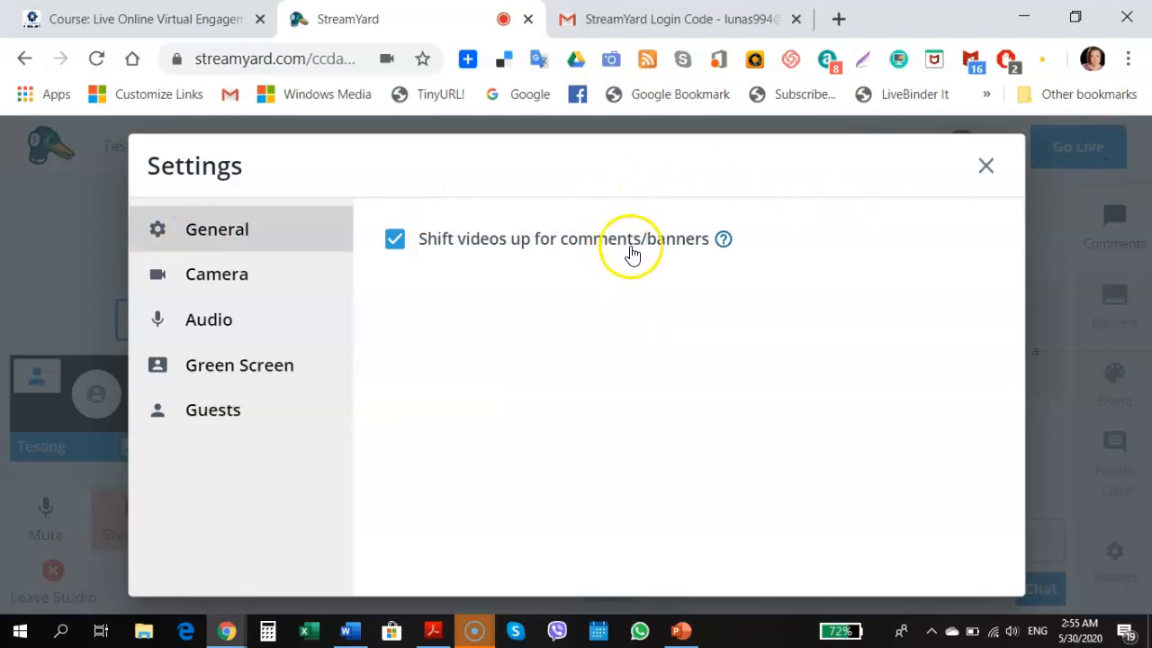
mouse_move(724, 239)
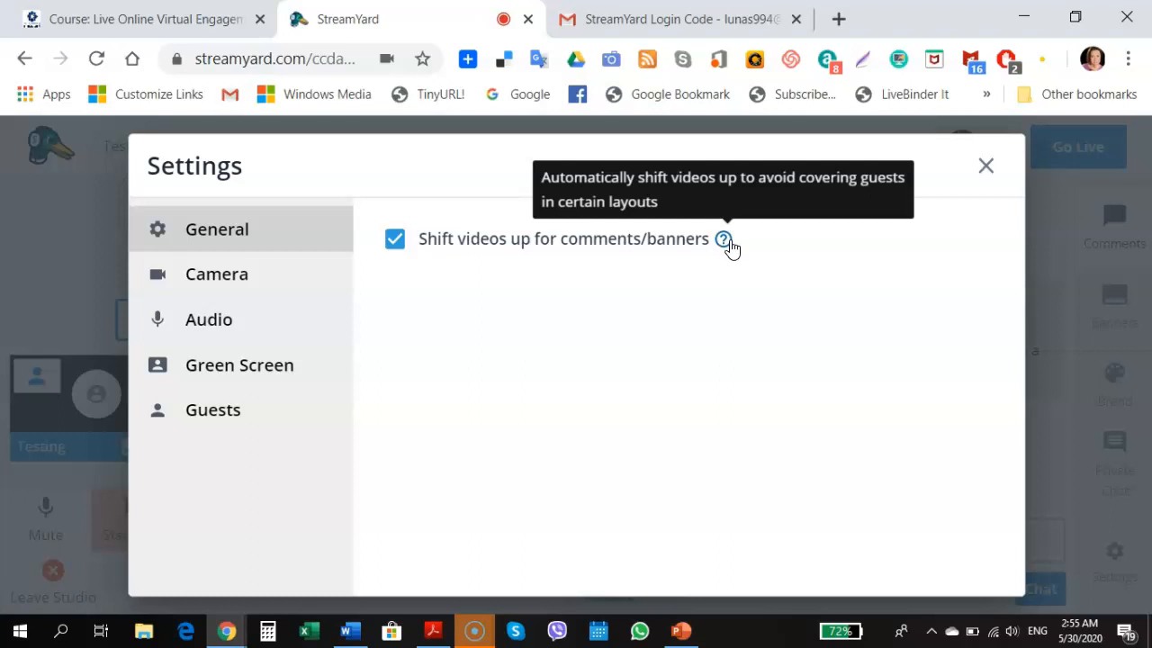
left_click(986, 166)
mouse_move(133, 382)
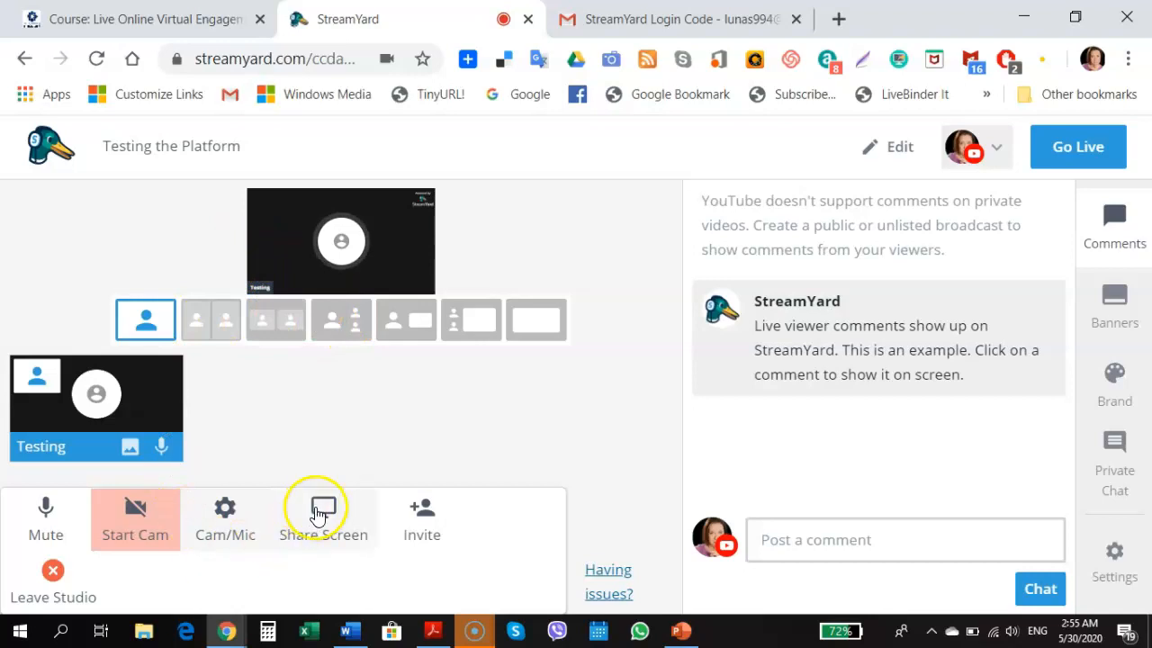
Copy the guest invite link, open the guest instructions in a new tab, and close the dialog
left_click(424, 517)
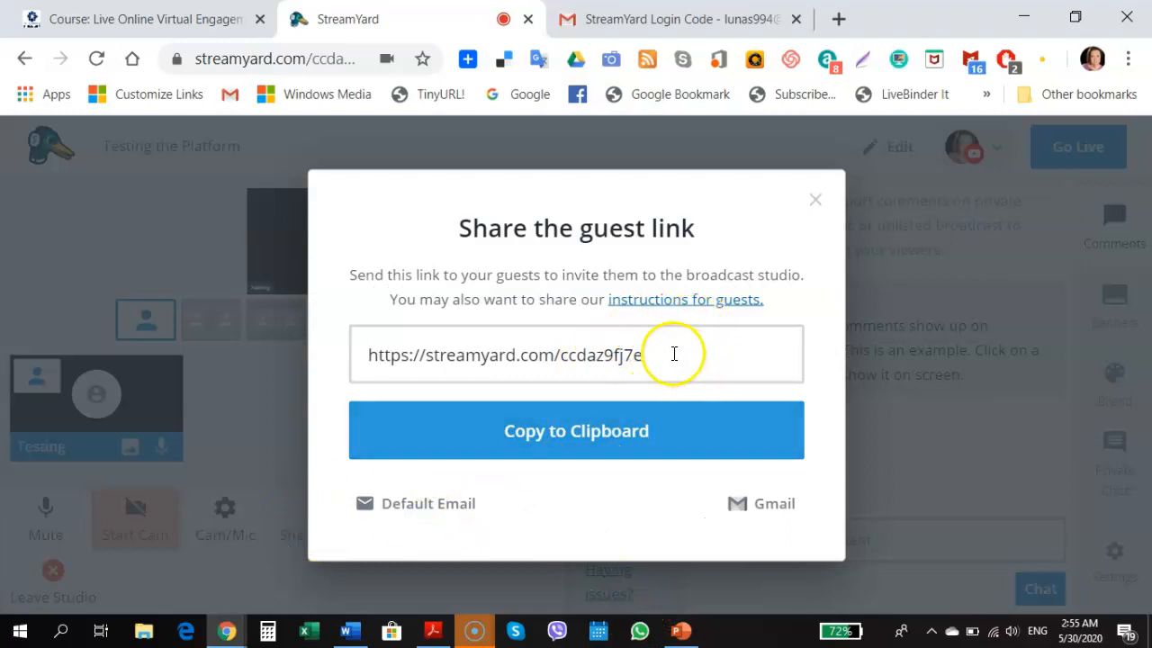
left_click(656, 437)
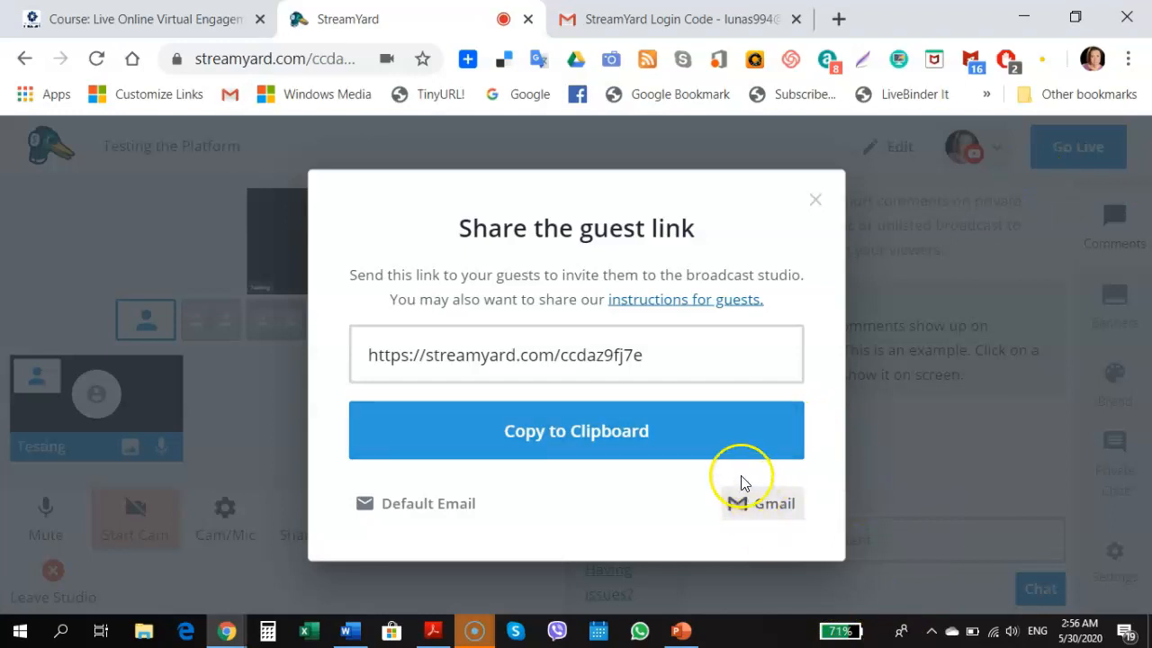
right_click(666, 302)
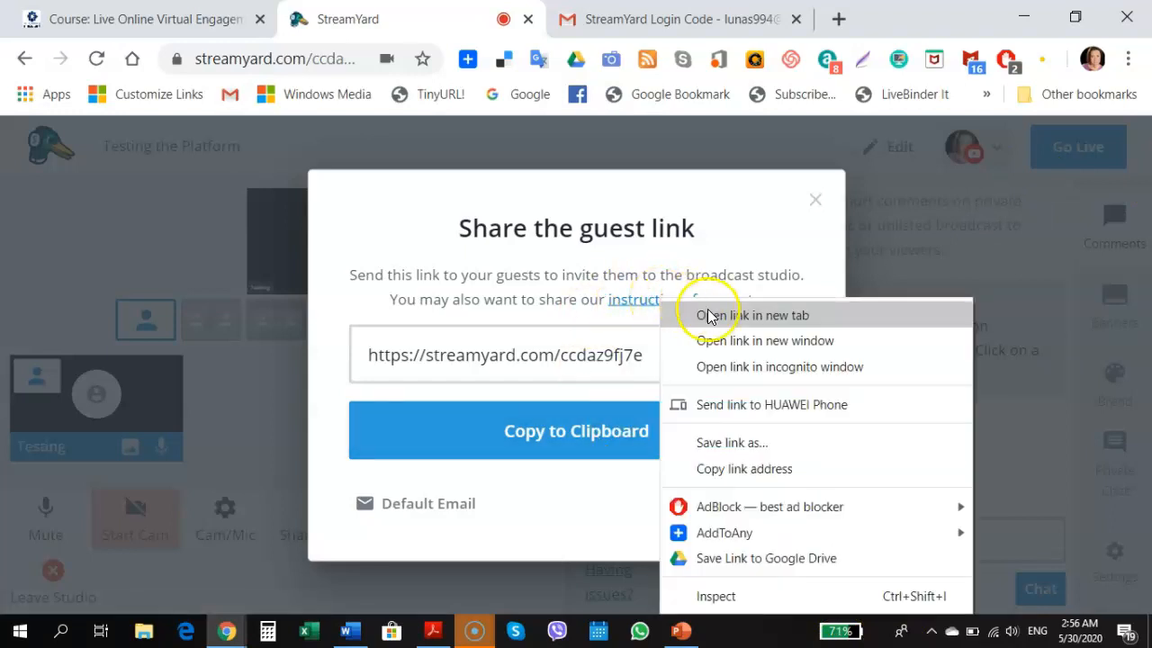
left_click(704, 314)
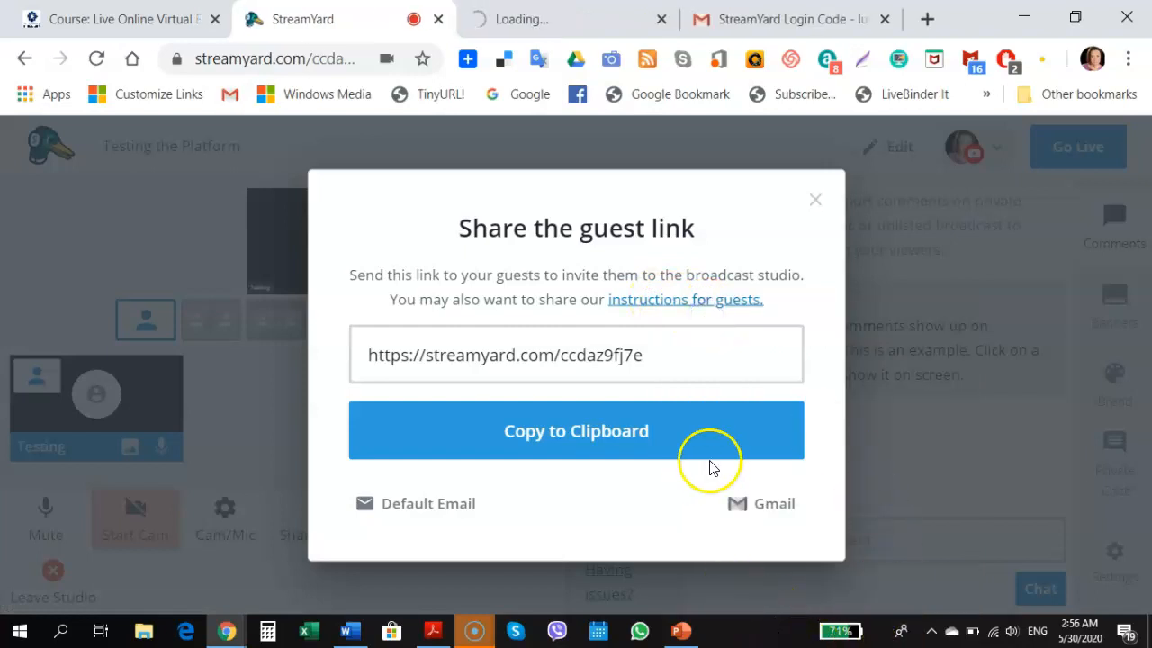
left_click(813, 199)
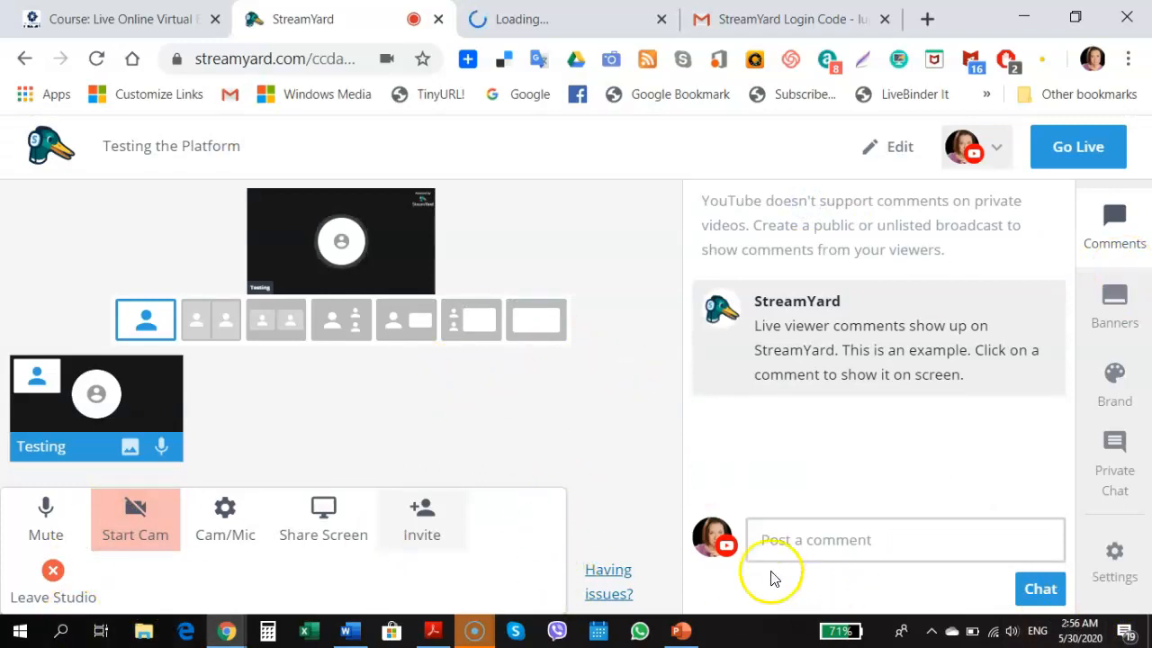
Post 'Hello' as a viewer comment and dismiss the resulting error
left_click(791, 544)
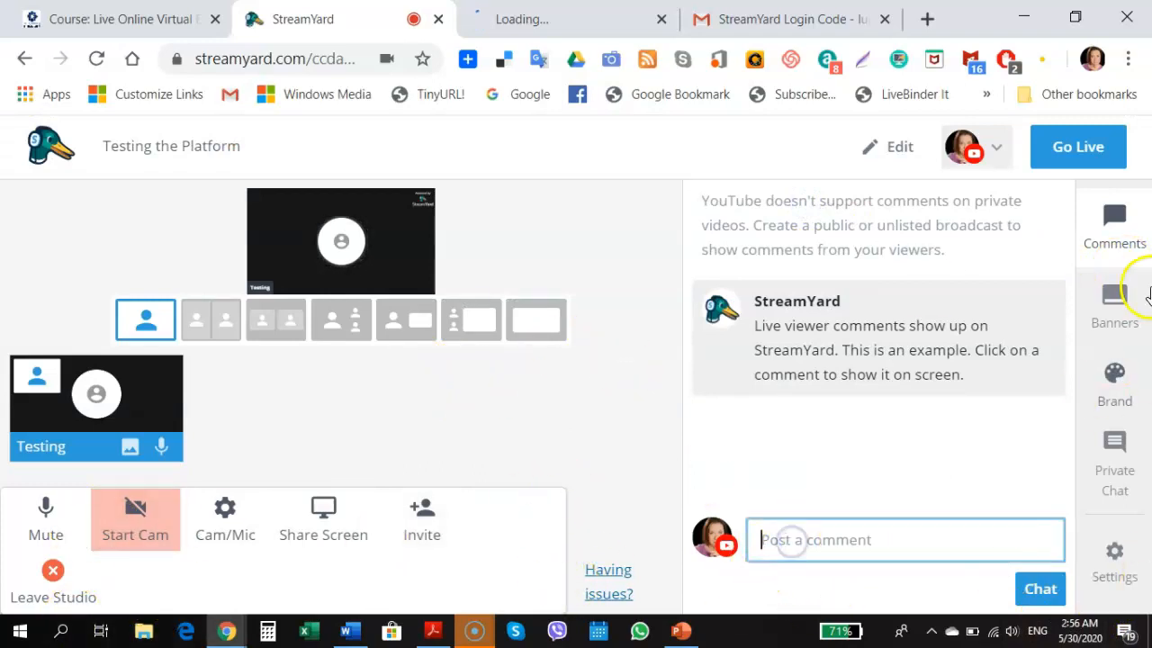
type("Hello")
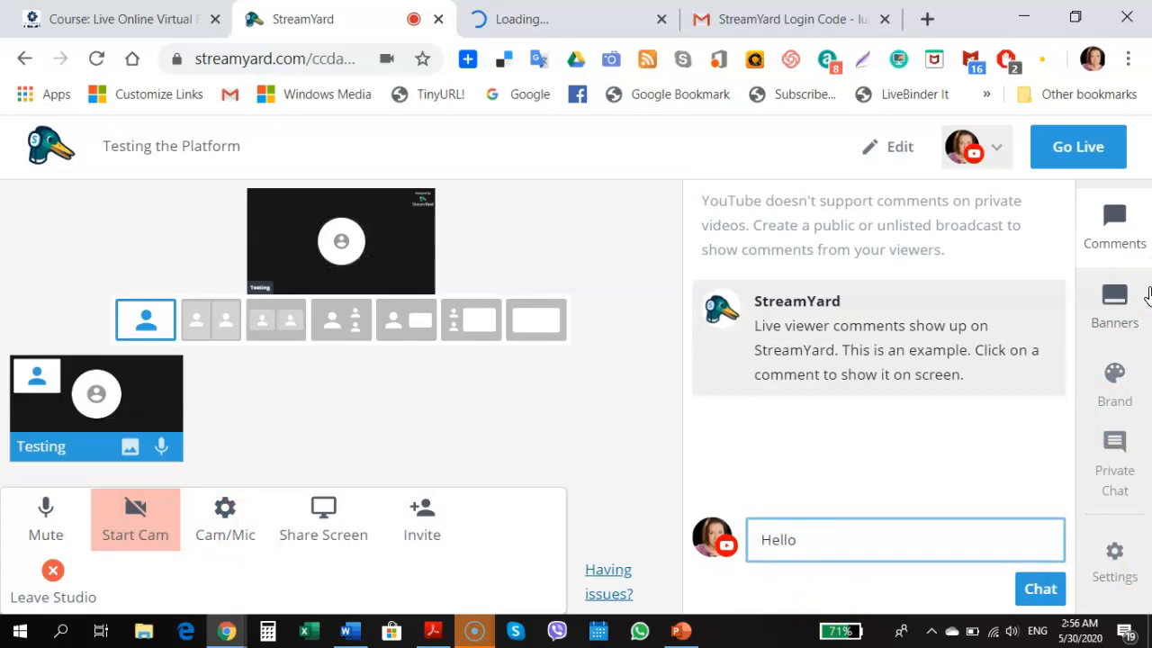
key("Return")
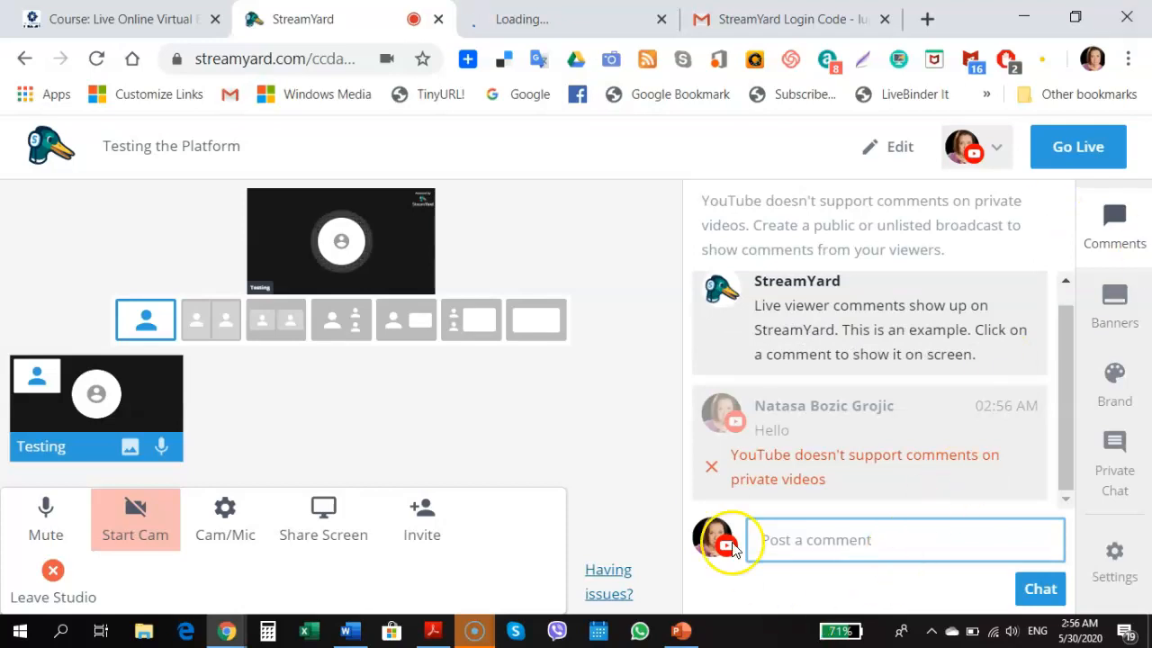
left_click(708, 465)
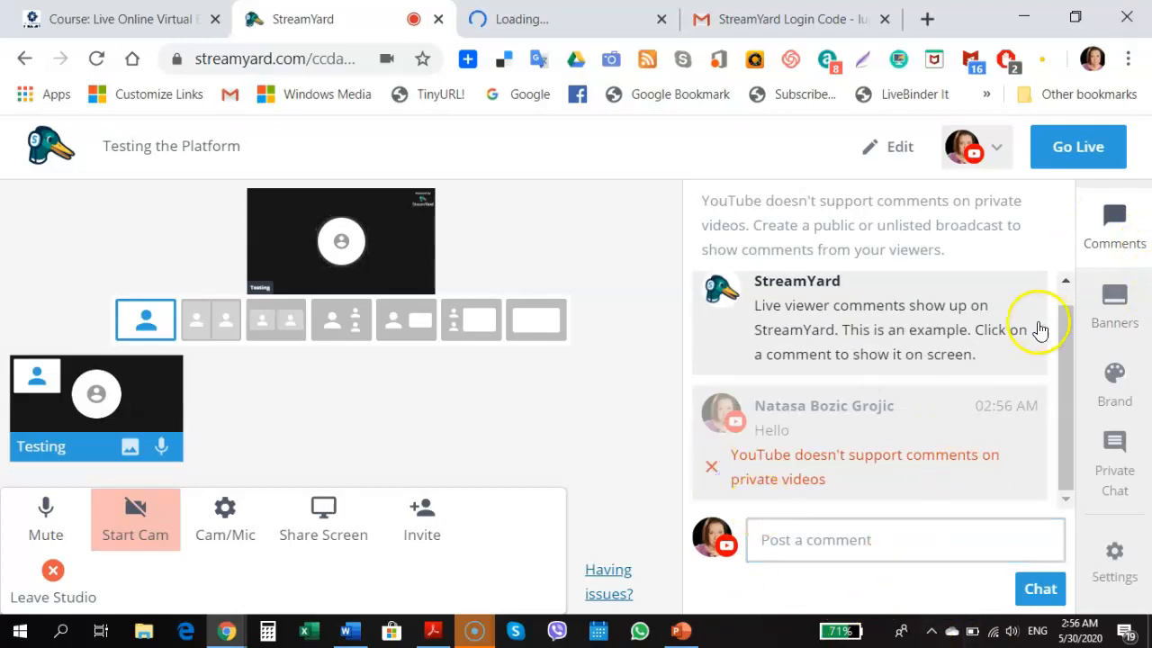
Browse the example banners, then bring up the Brand 1 settings
mouse_move(1039, 330)
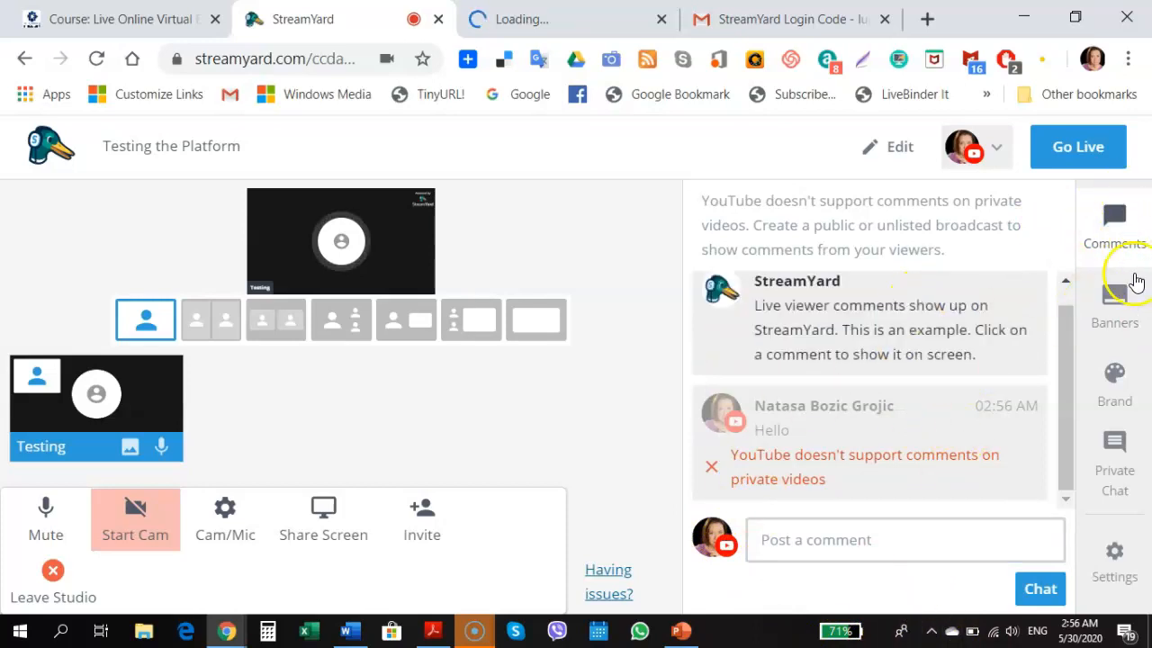
left_click(1118, 311)
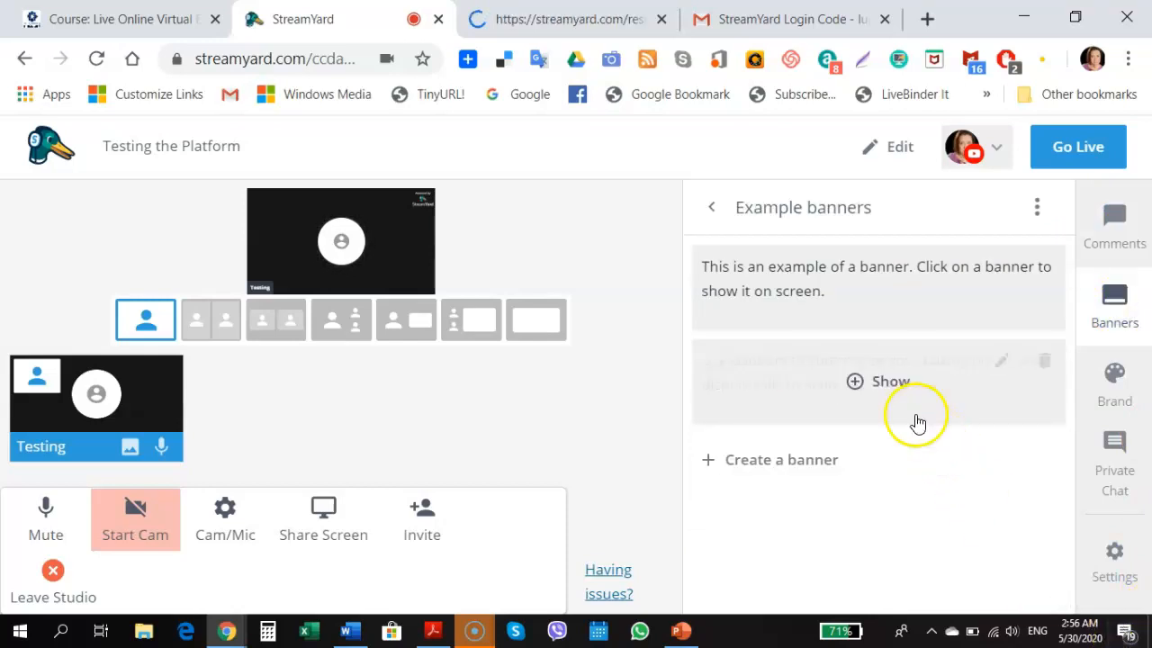
mouse_move(724, 296)
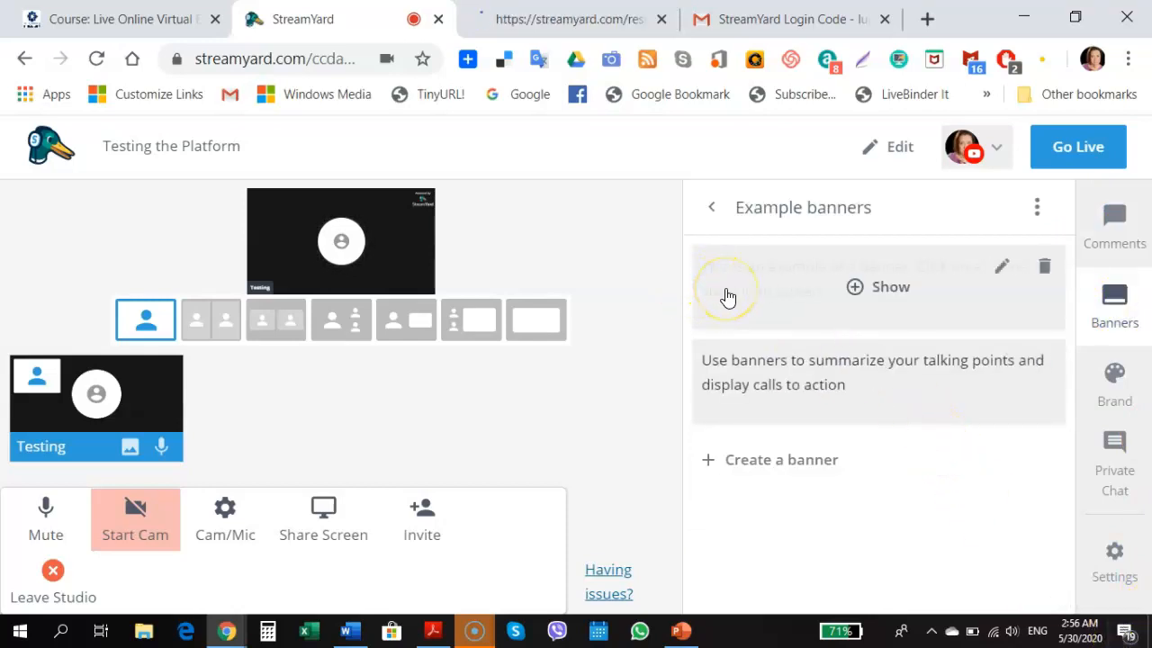
mouse_move(761, 301)
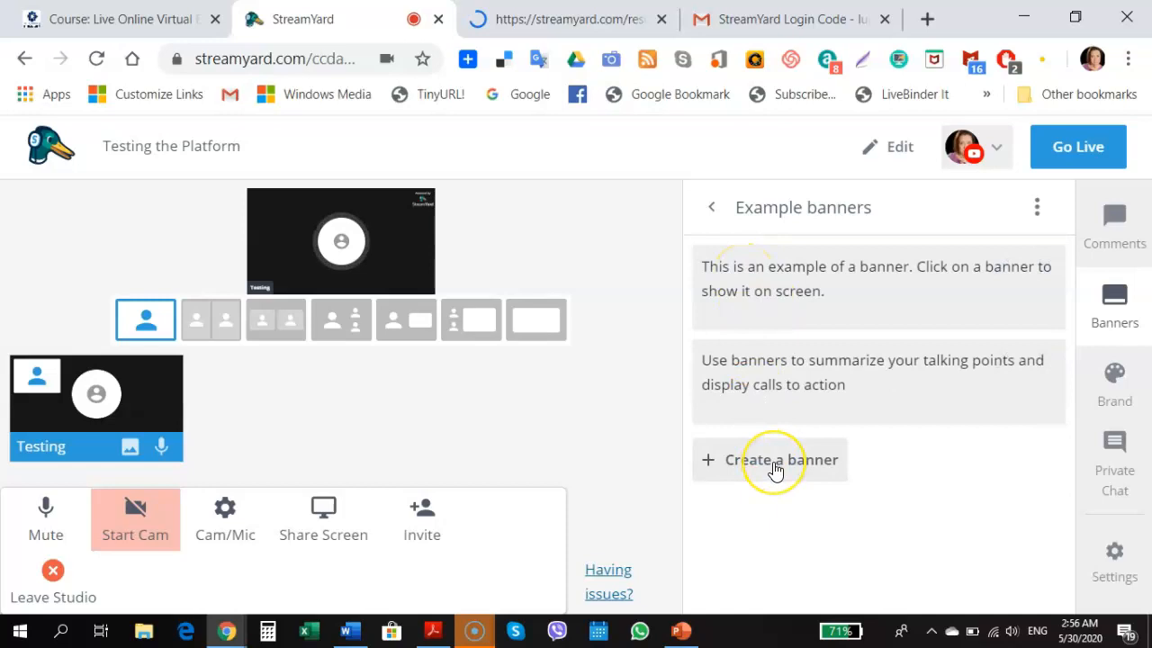
left_click(1108, 385)
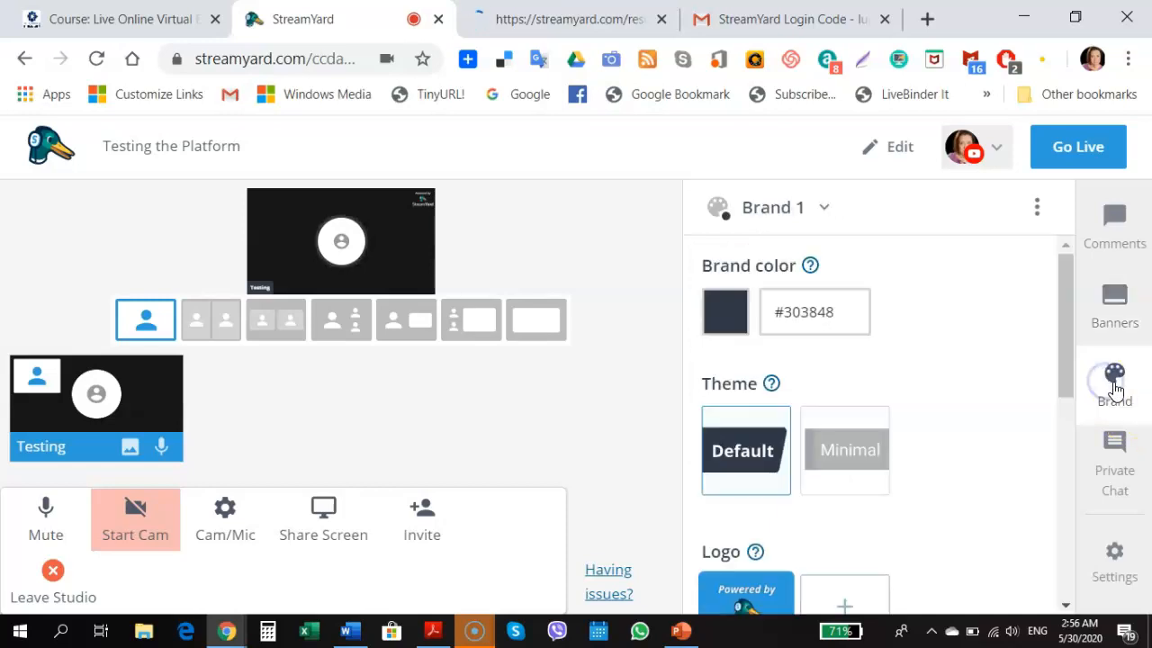
Send 'Hello' to the guests in the Private Chat
left_click(1115, 443)
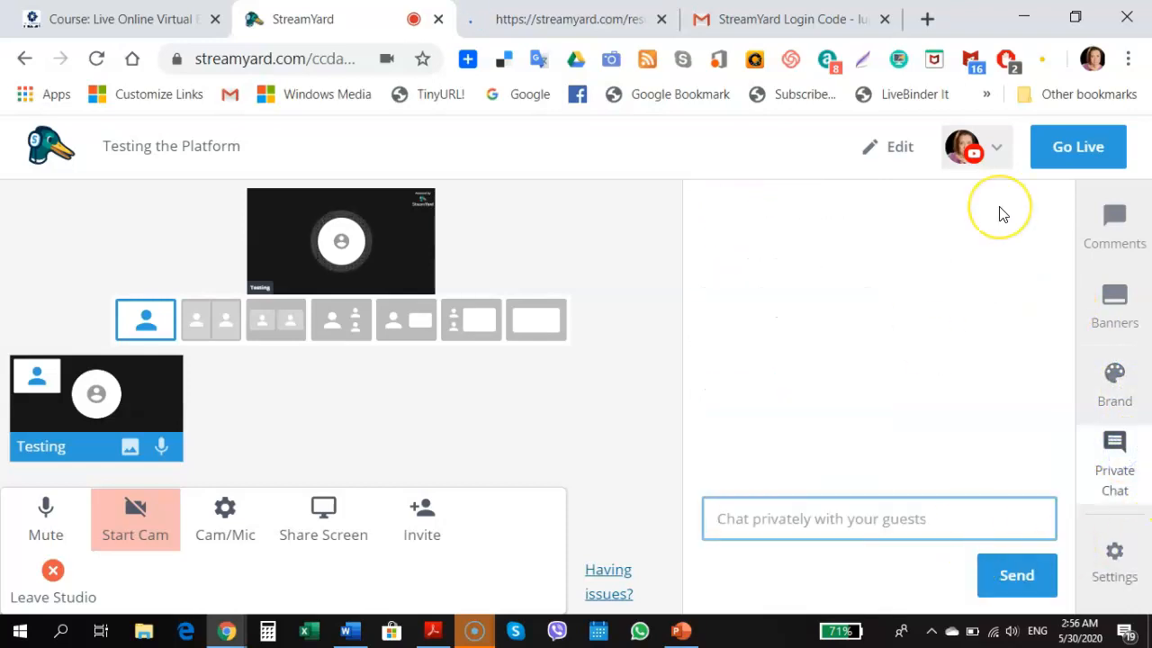
type("Hello")
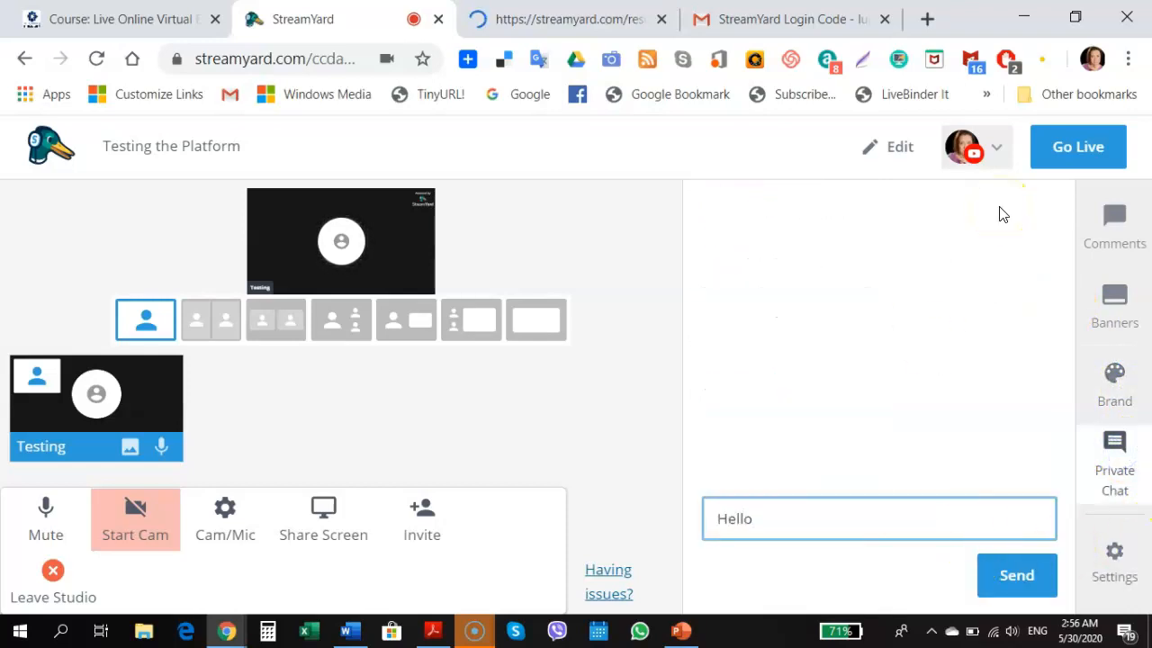
key("Return")
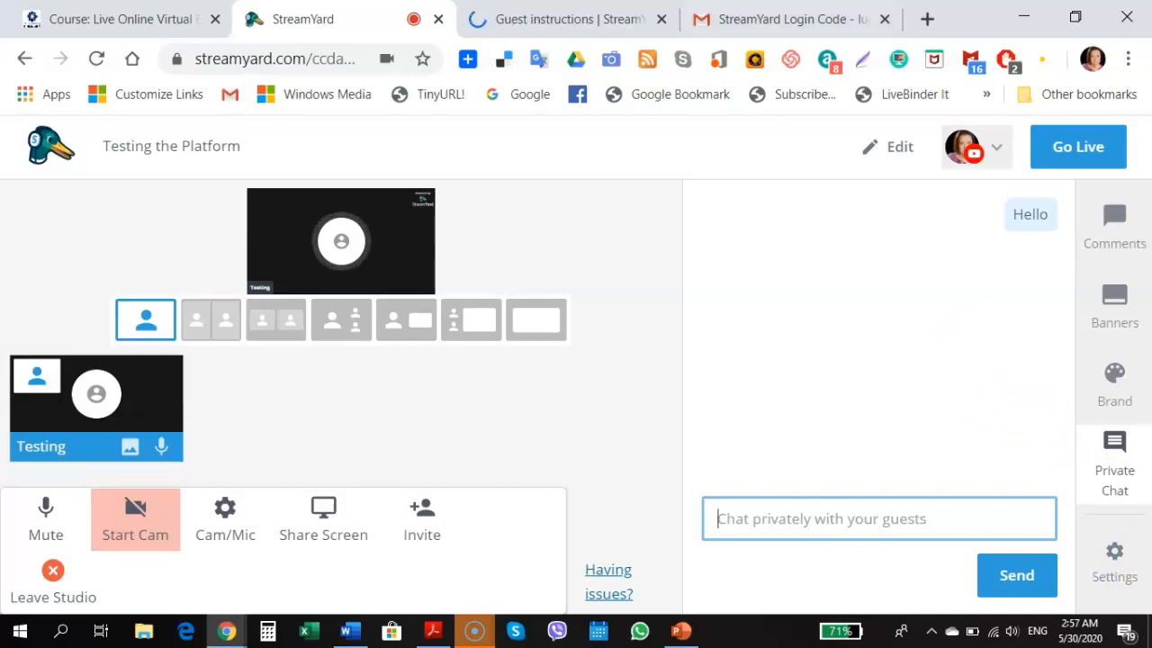
Close the studio Settings dialog and bring up the screen sharing tips
left_click(1116, 554)
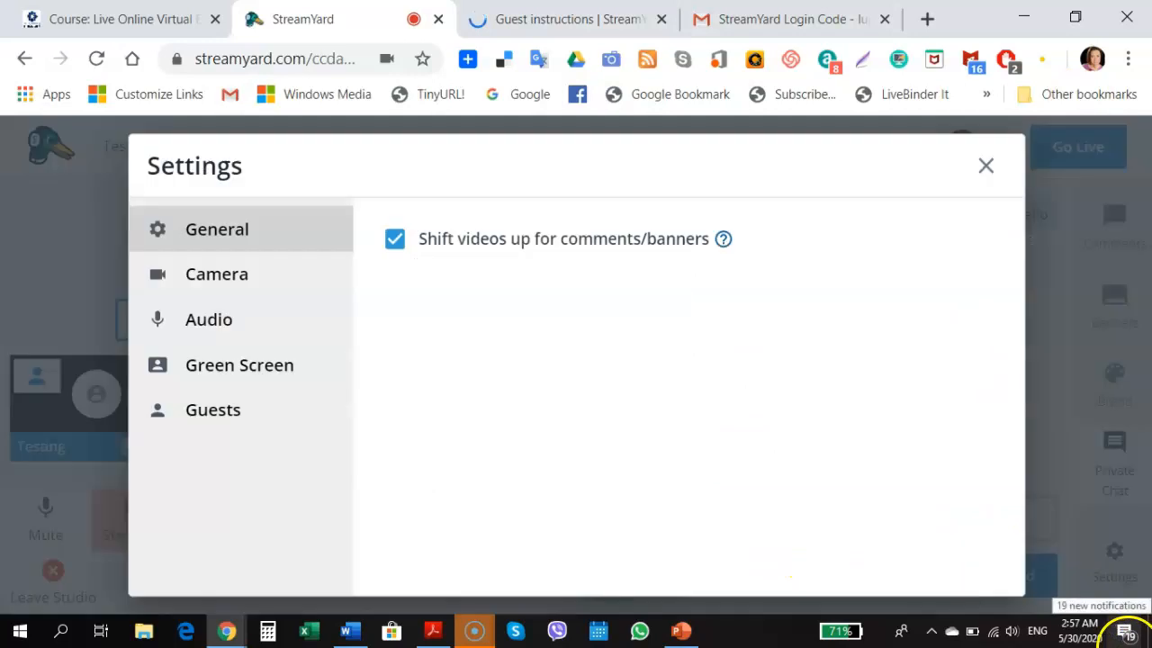
left_click(985, 167)
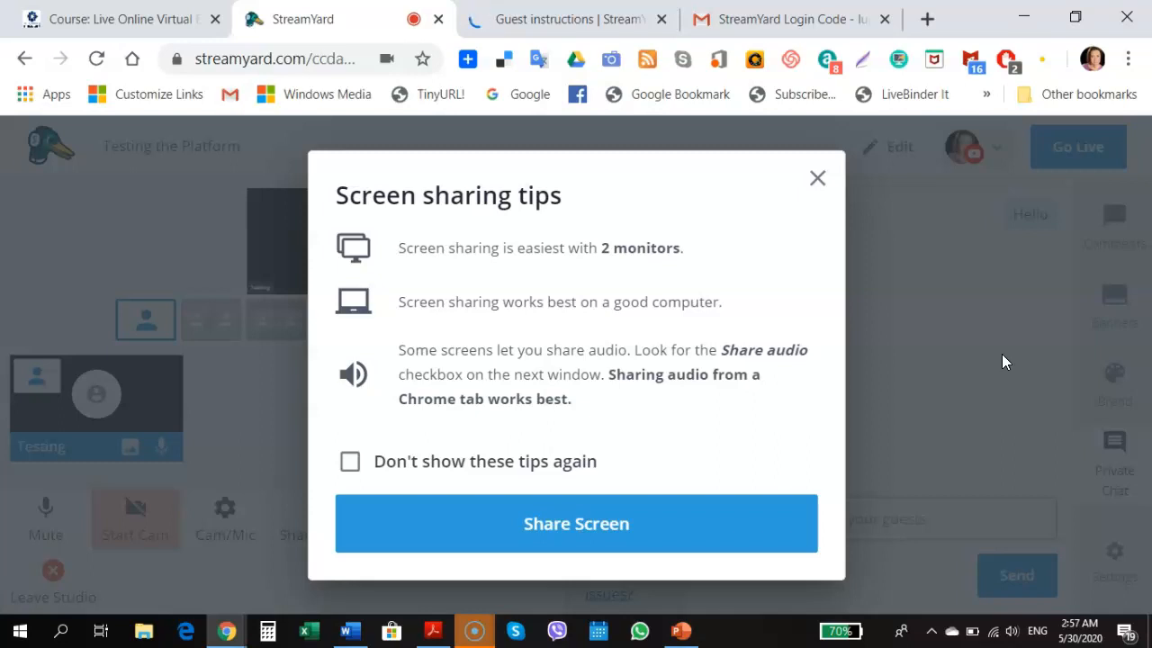
Confirm Share Screen in the tips dialog to reach the Chrome crash warning
left_click(501, 522)
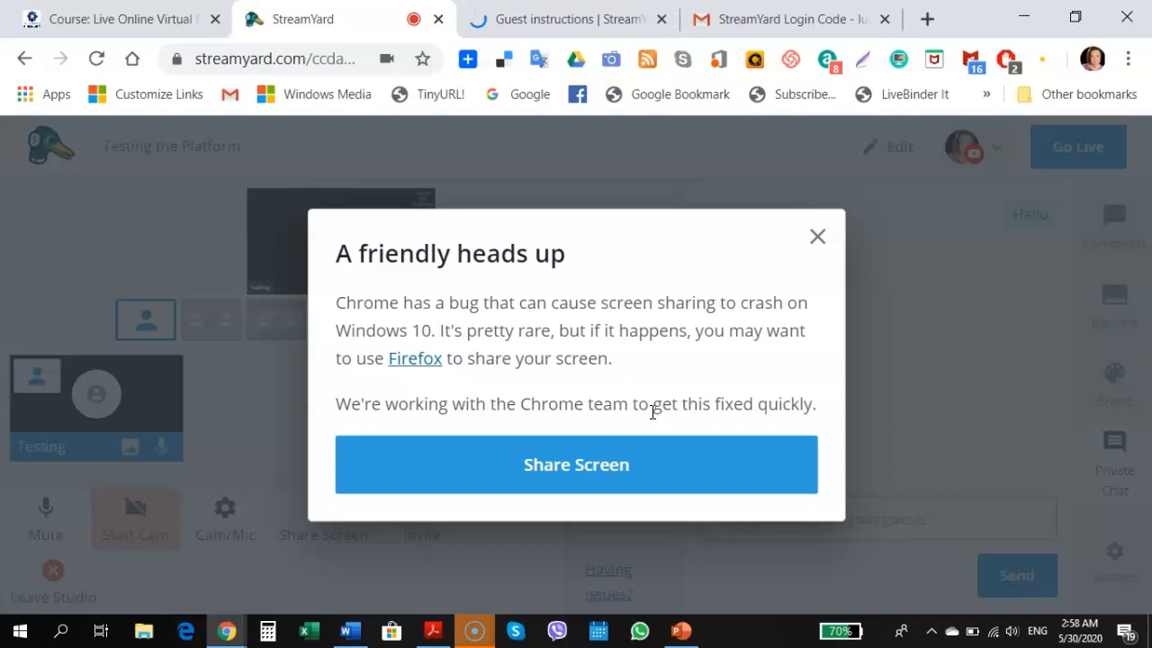
Accept the Windows 10 Chrome crash warning and continue to the share picker
left_click(597, 464)
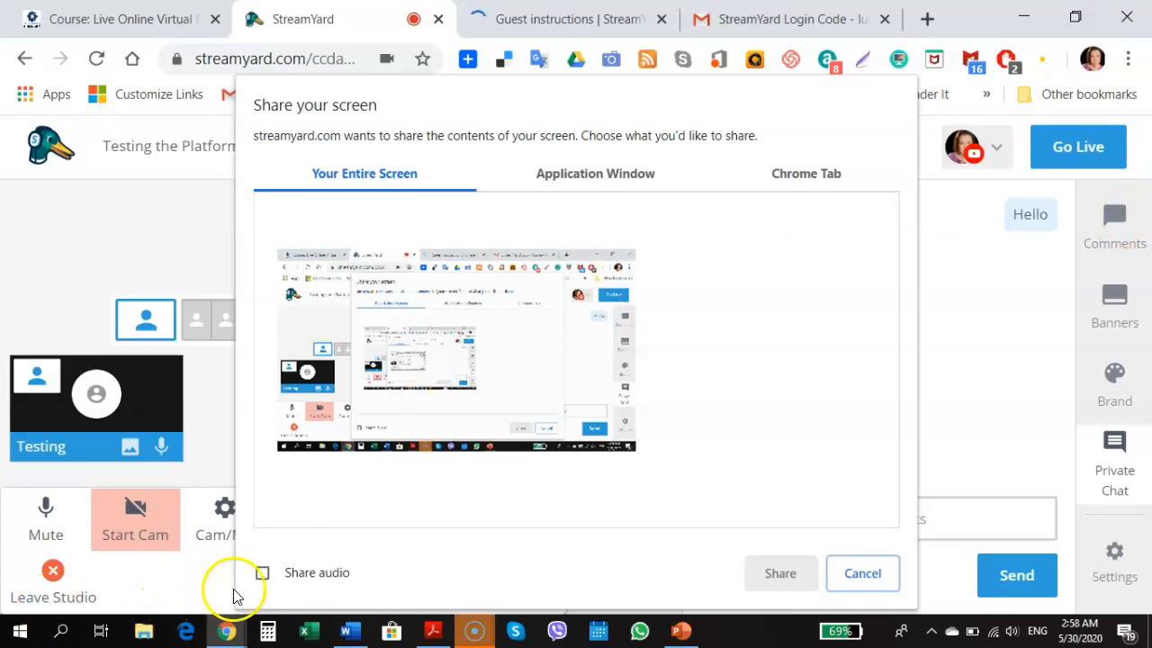
With Share audio enabled, choose the StreamYard Chrome tab and start sharing it
left_click(262, 573)
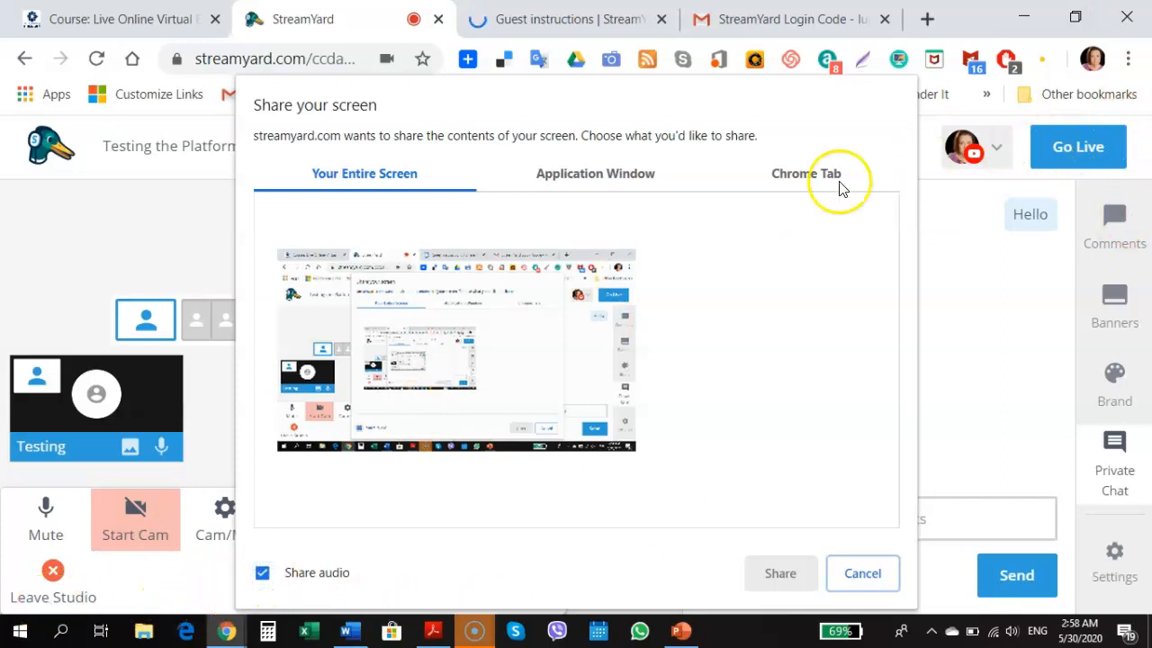
left_click(627, 177)
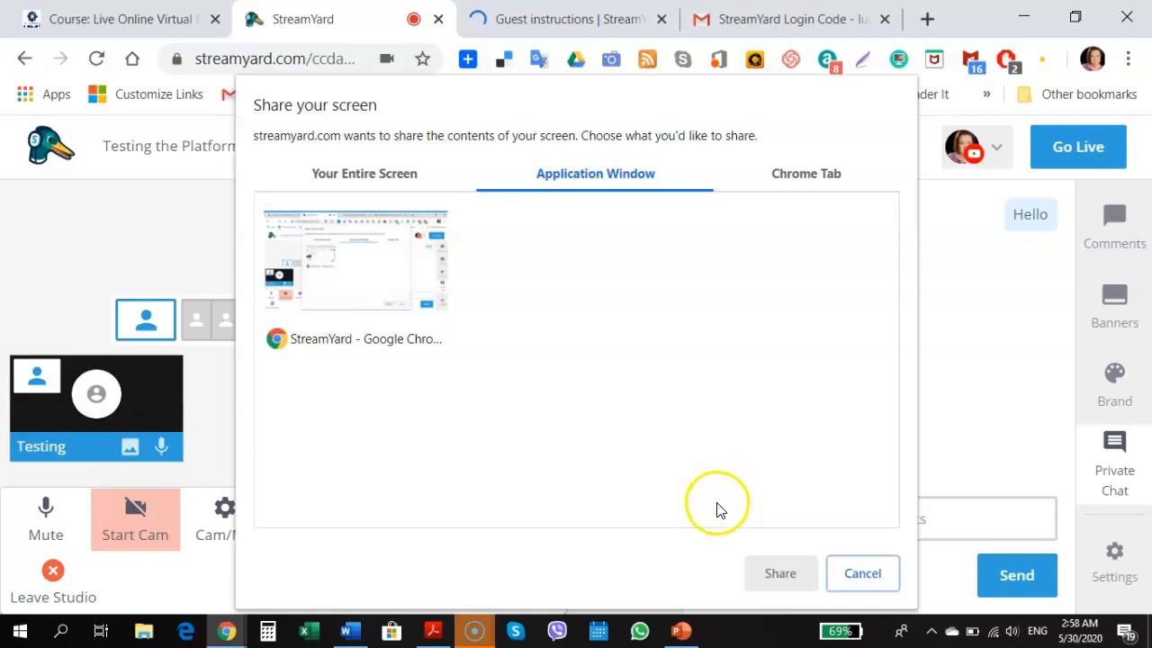
left_click(807, 175)
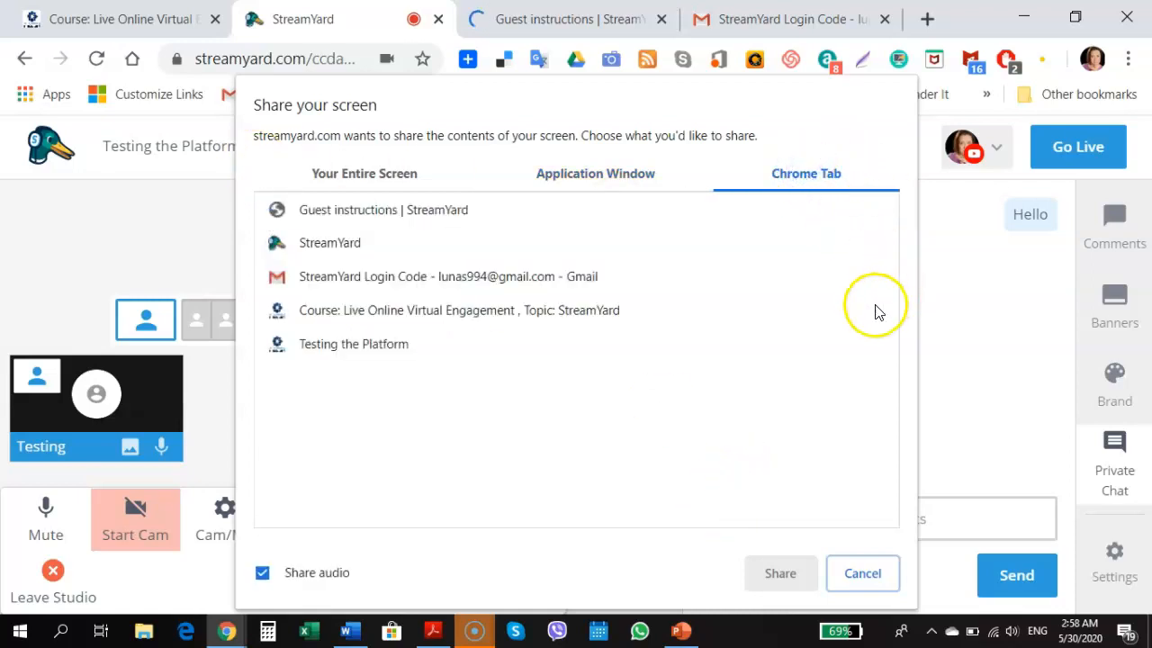
left_click(372, 214)
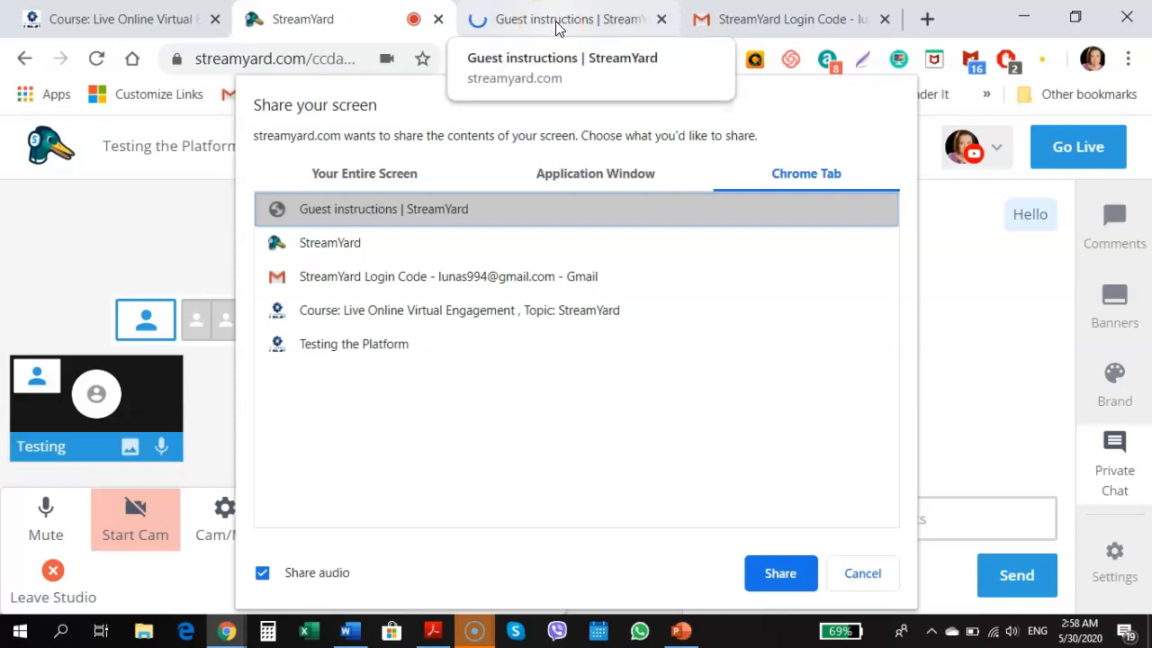
left_click(608, 176)
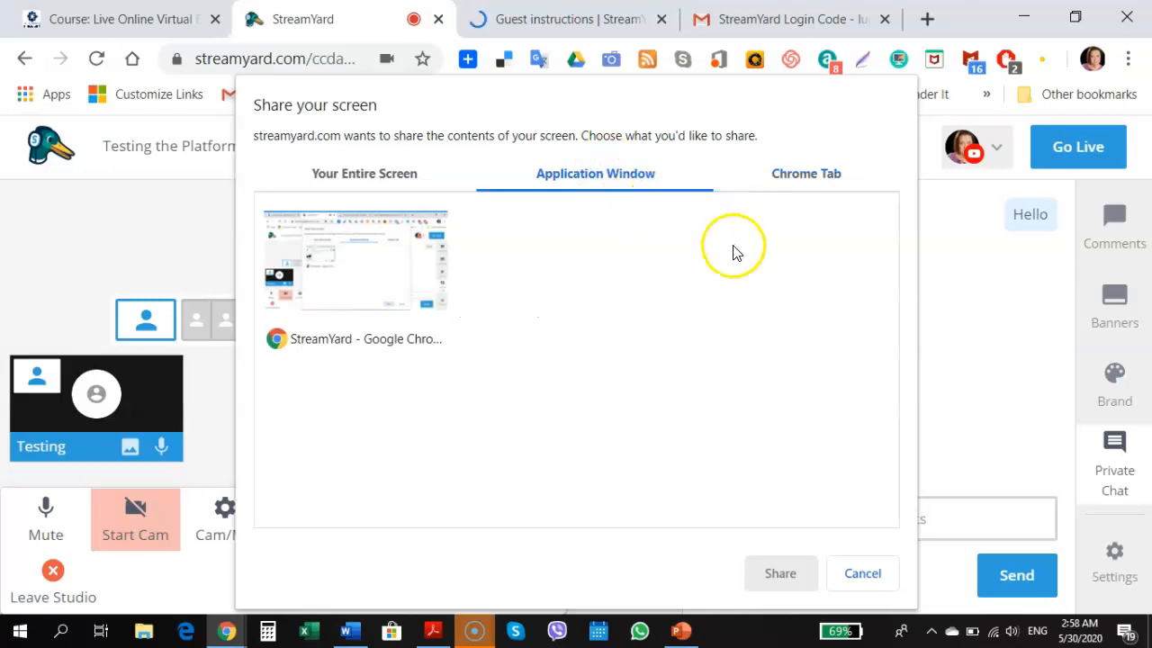
left_click(681, 632)
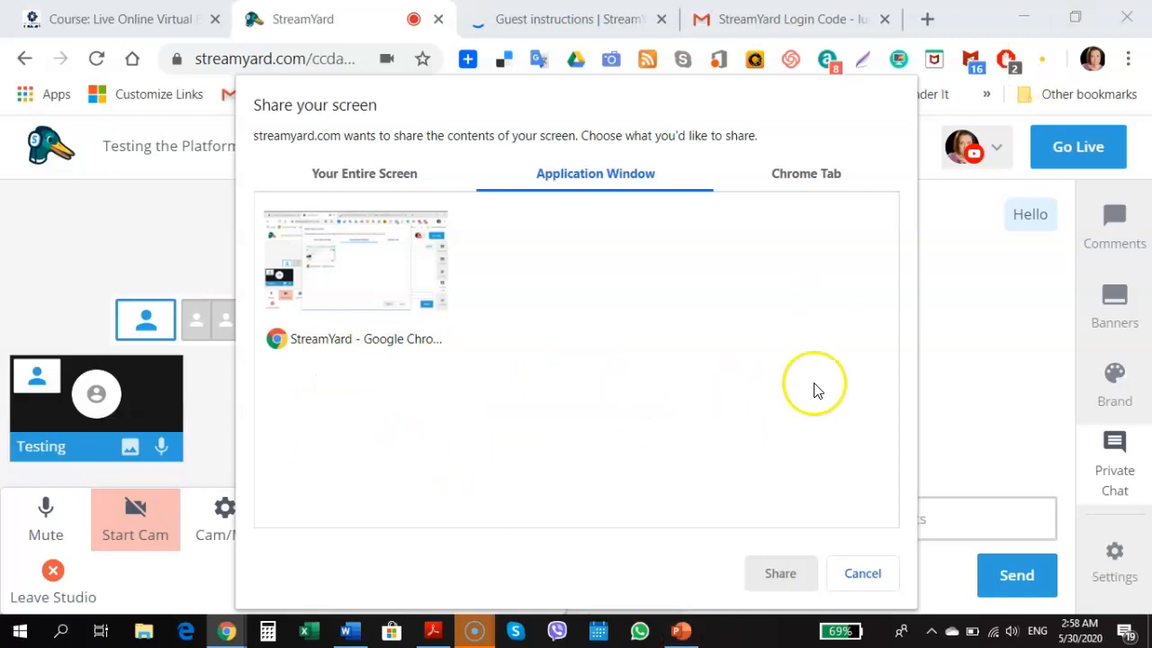
left_click(780, 183)
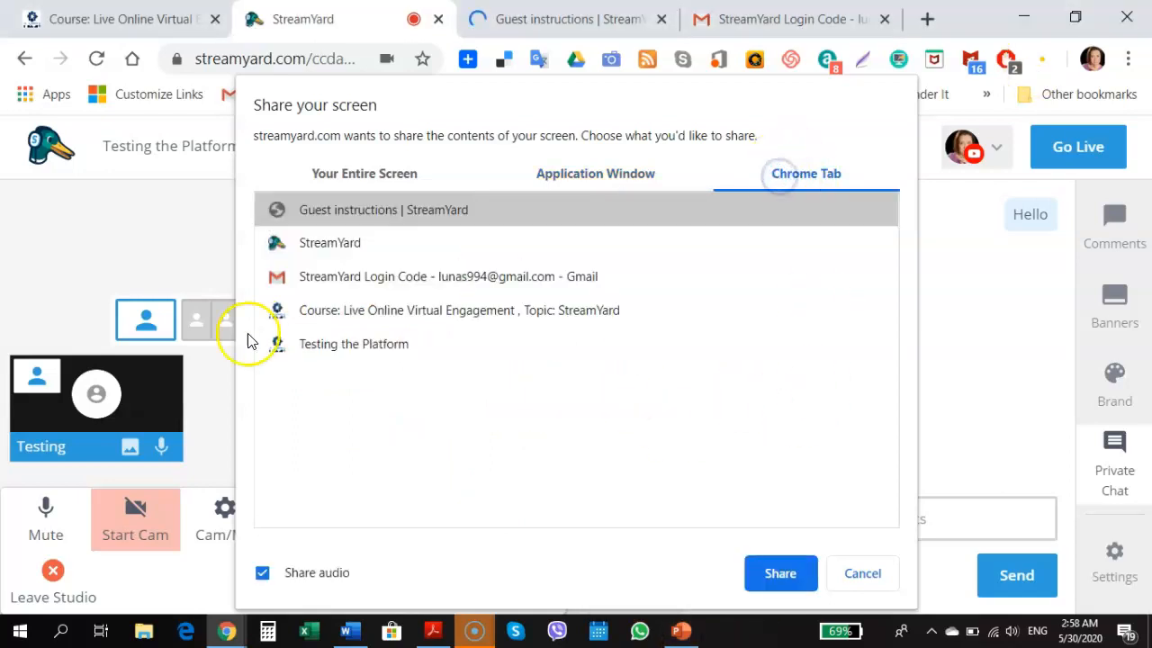
left_click(329, 244)
left_click(783, 577)
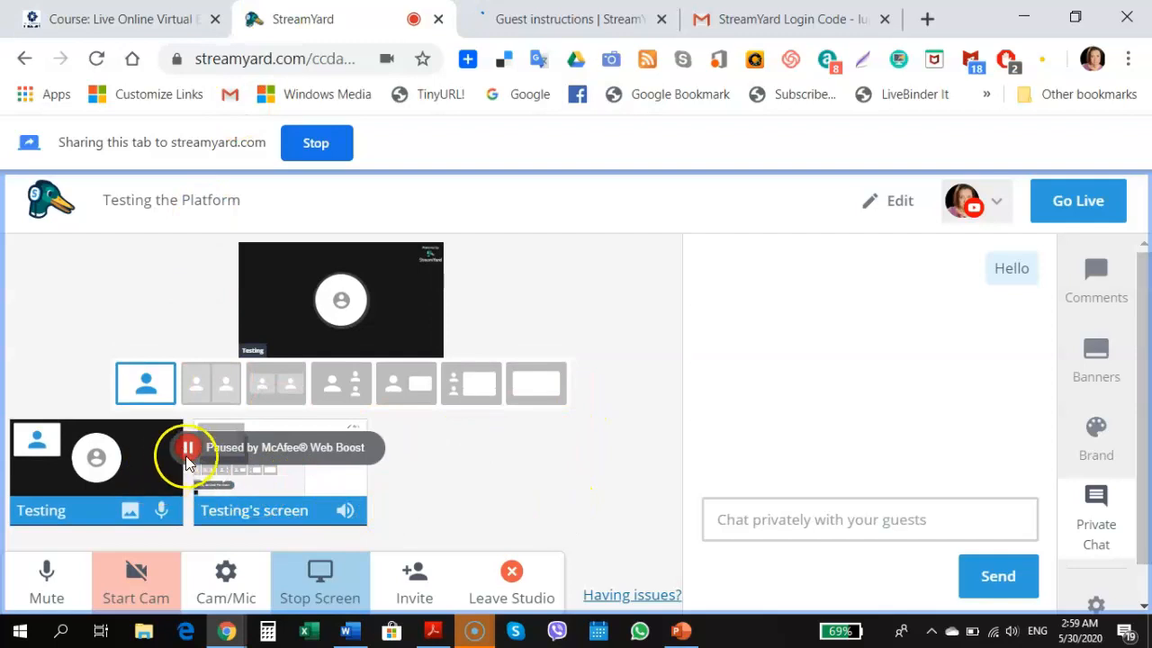
Put the Testing's screen tile on stage, then stop the Chrome tab sharing
left_click(187, 447)
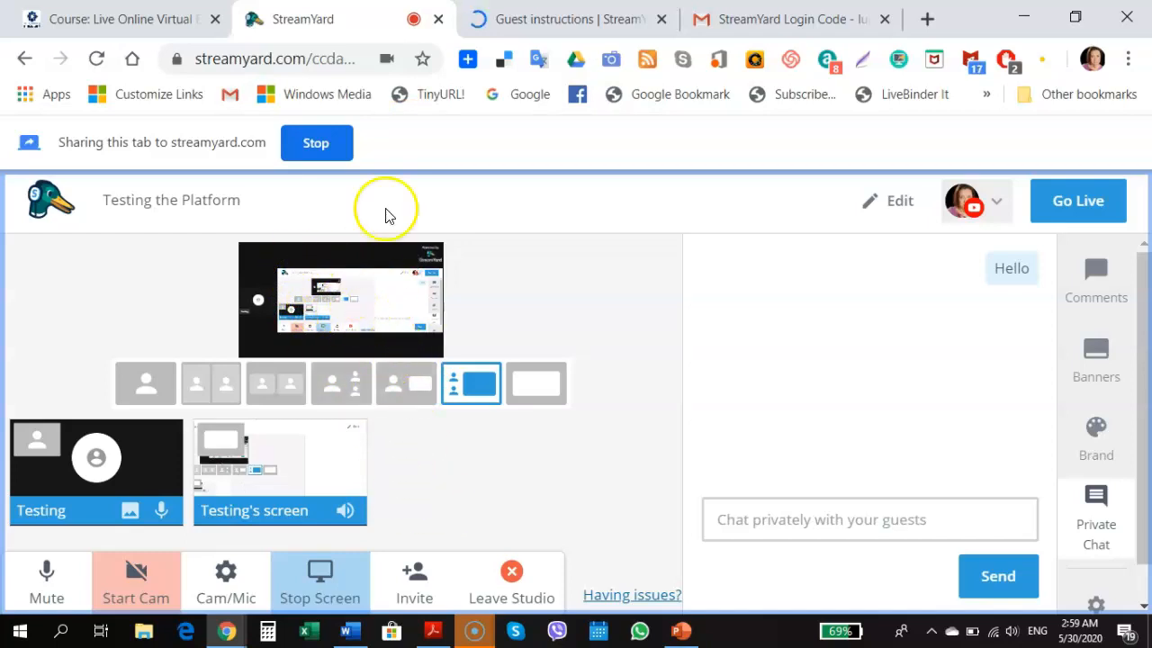
left_click(324, 152)
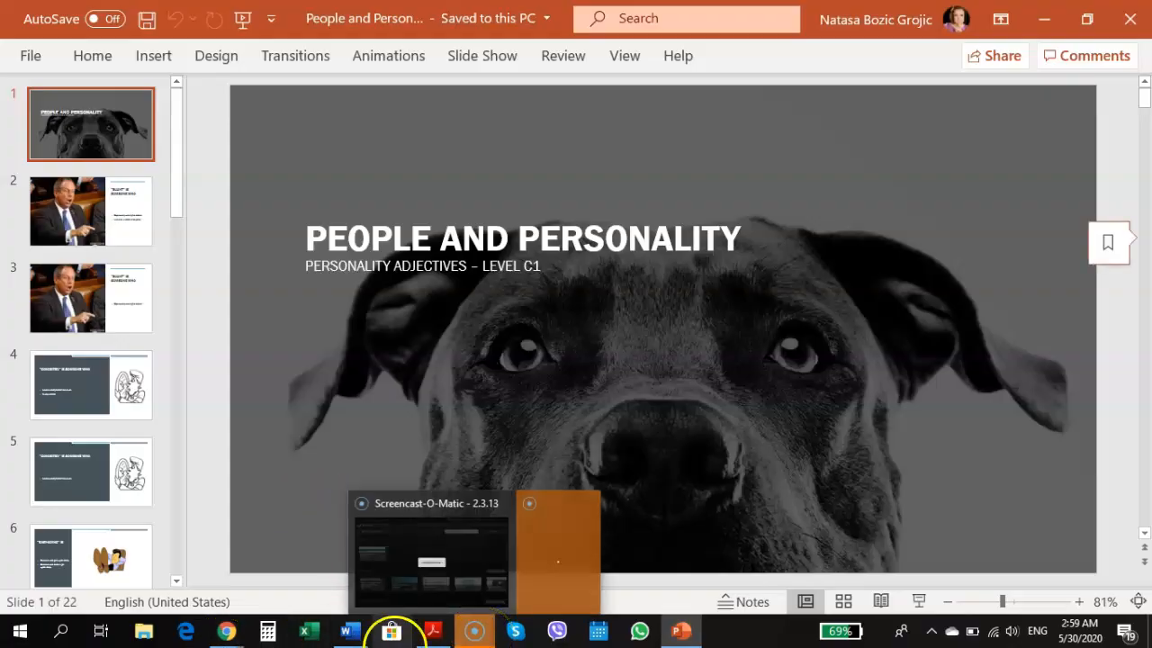
Share the 'People and Personality' PowerPoint window as an Application Window
mouse_move(226, 633)
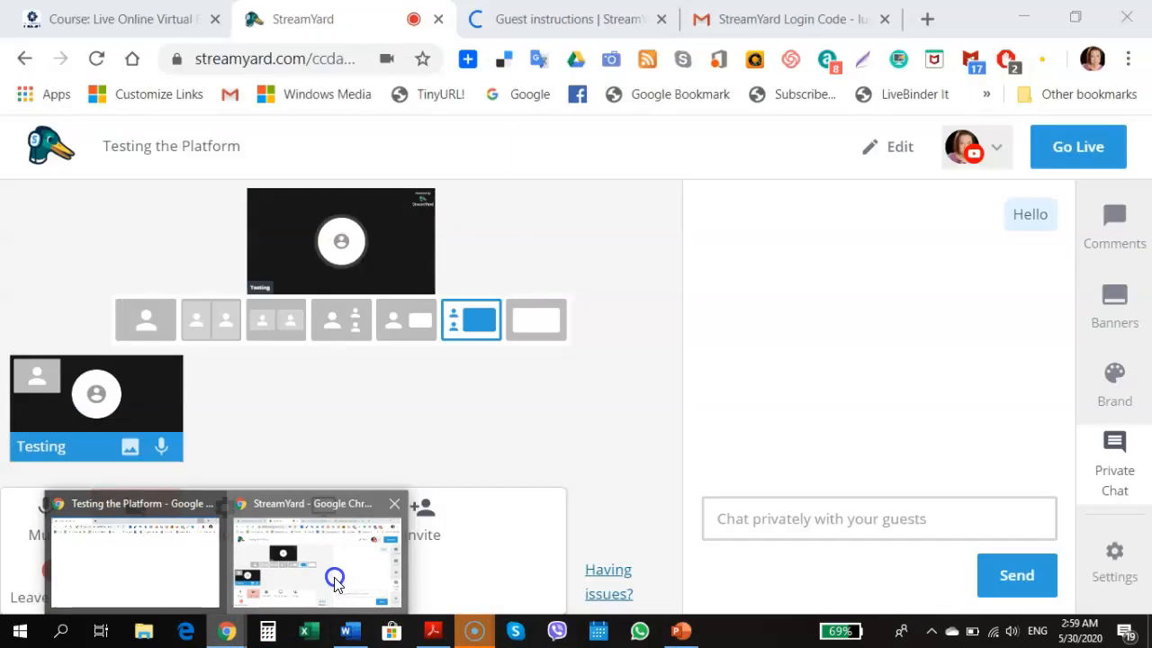
left_click(324, 576)
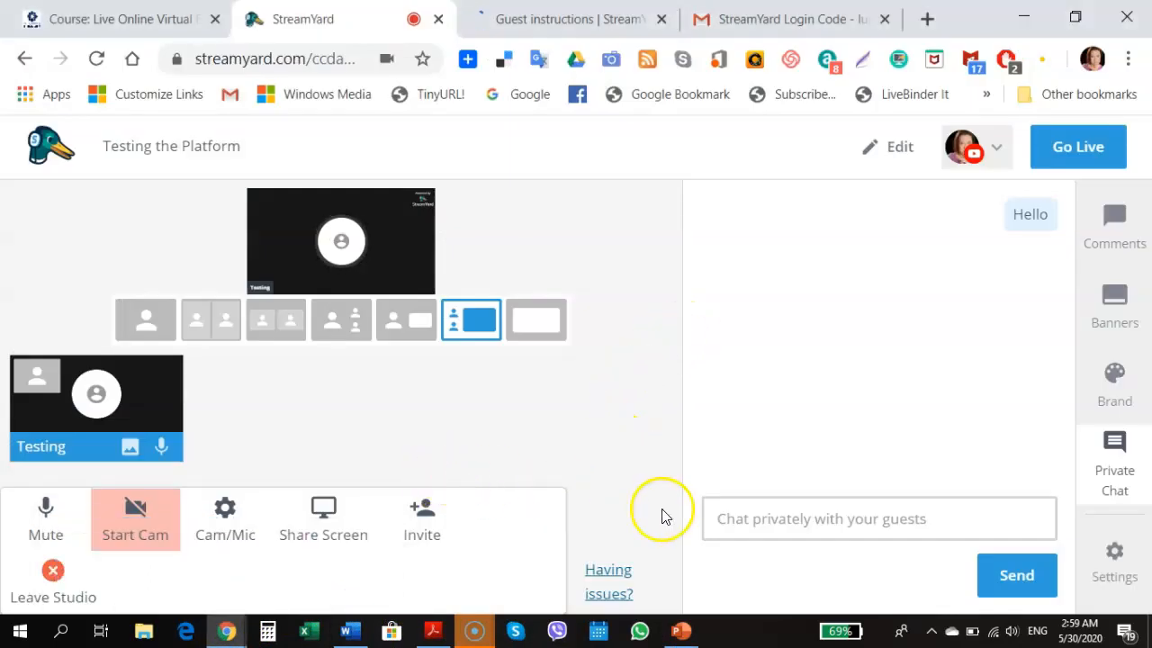
left_click(323, 510)
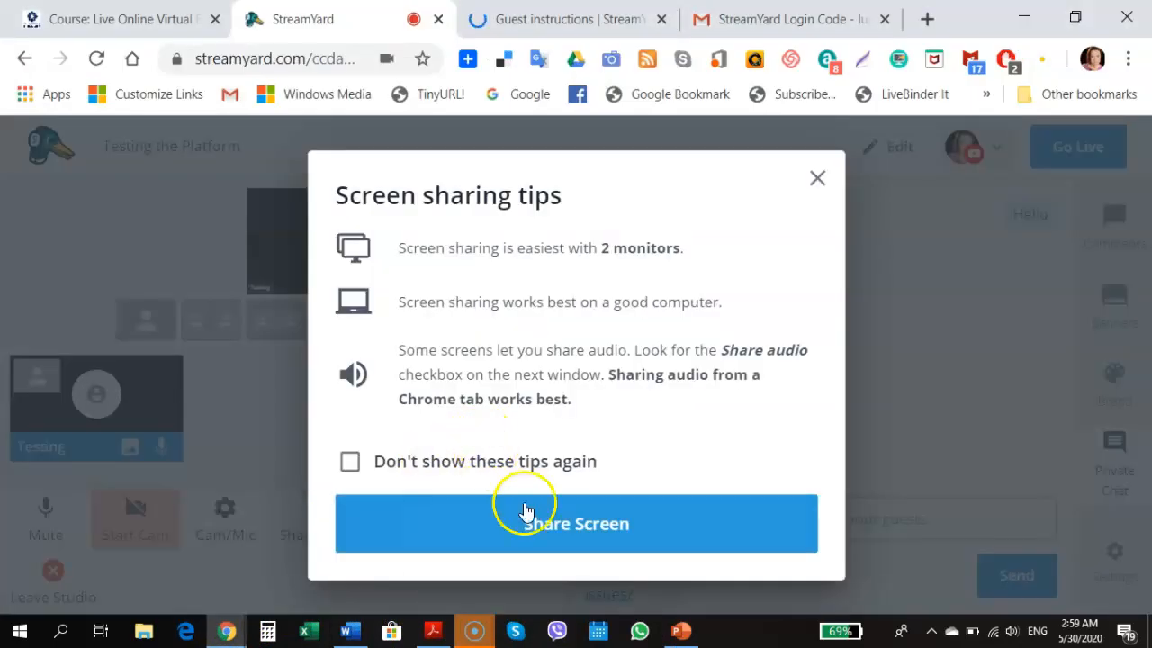
left_click(537, 538)
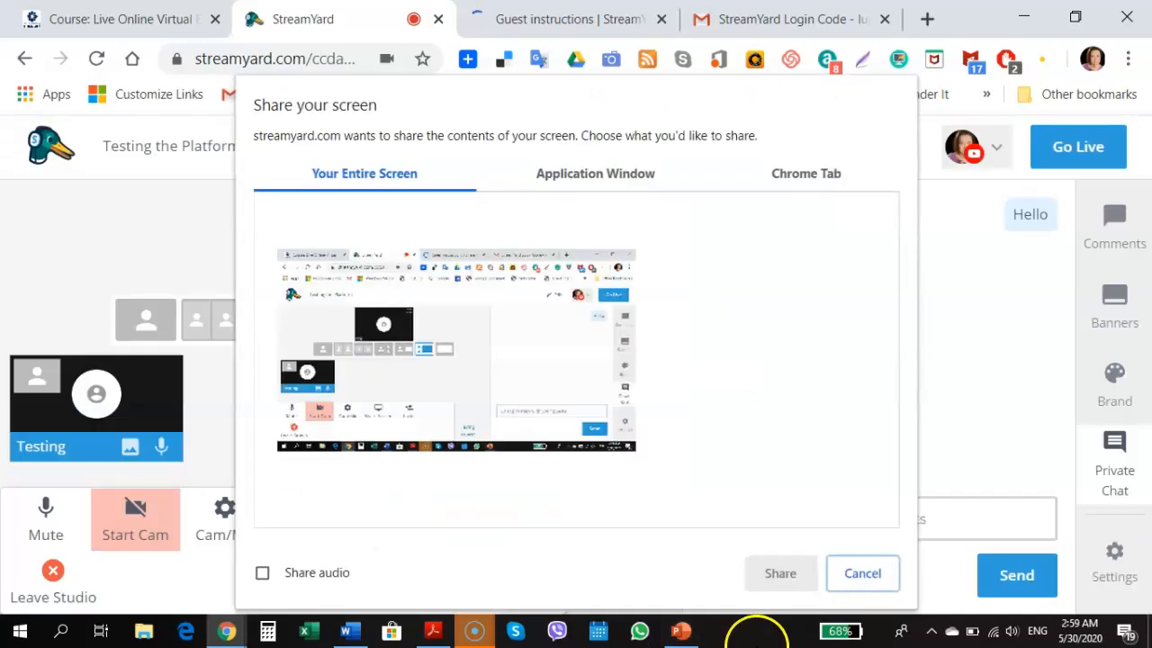
left_click(630, 175)
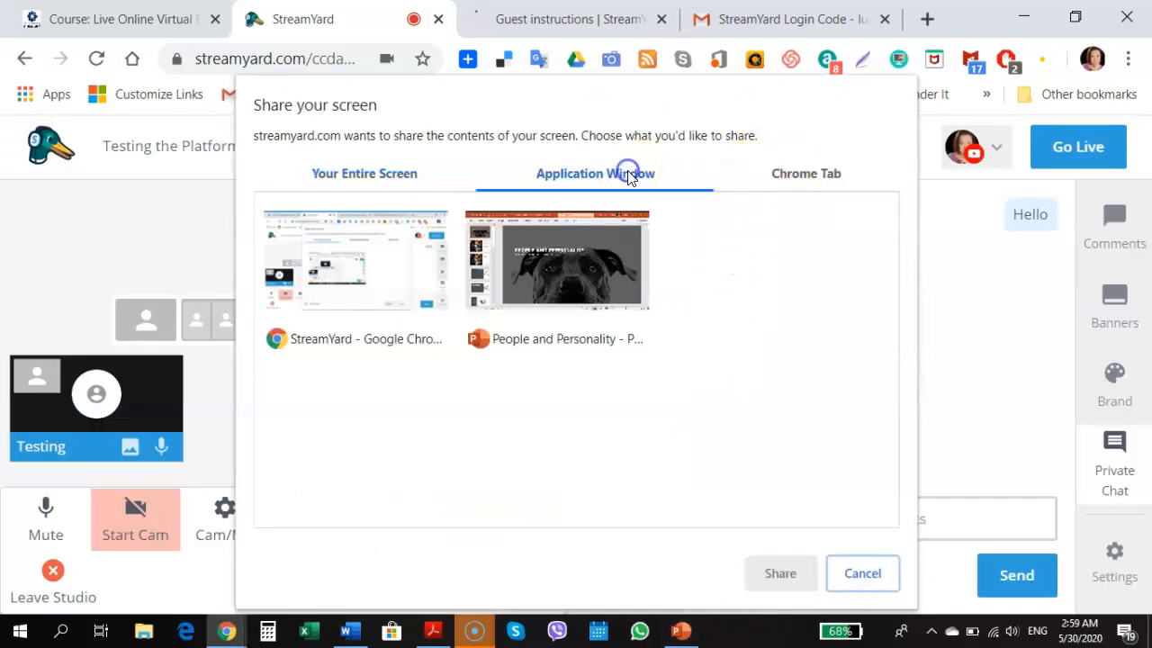
left_click(544, 270)
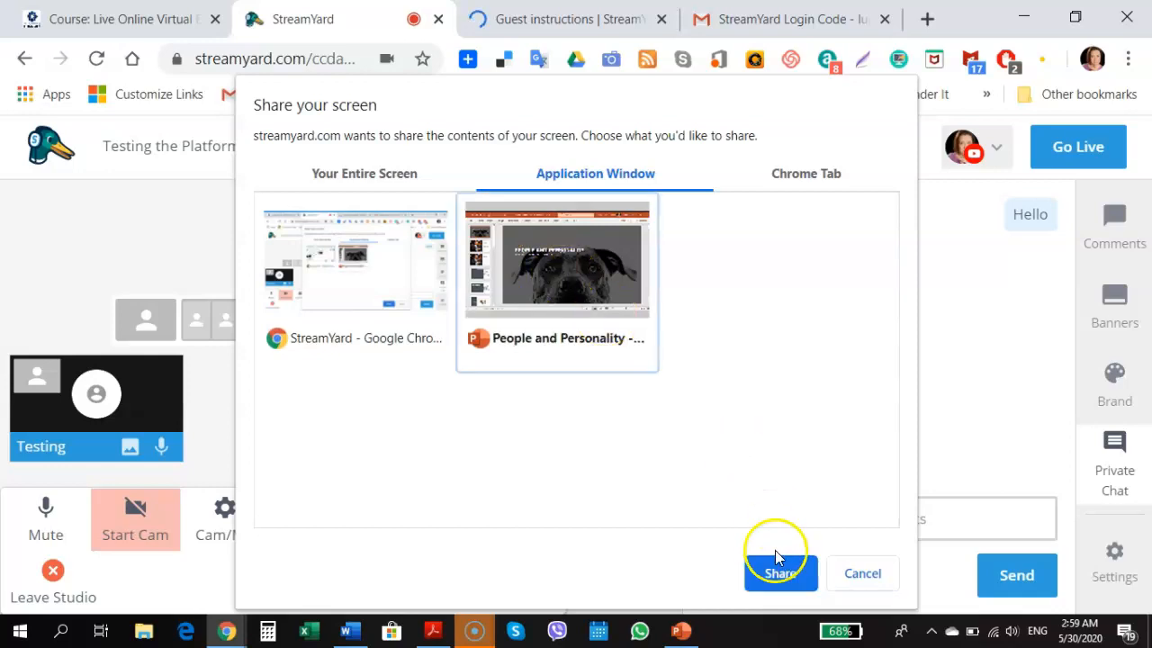
left_click(780, 574)
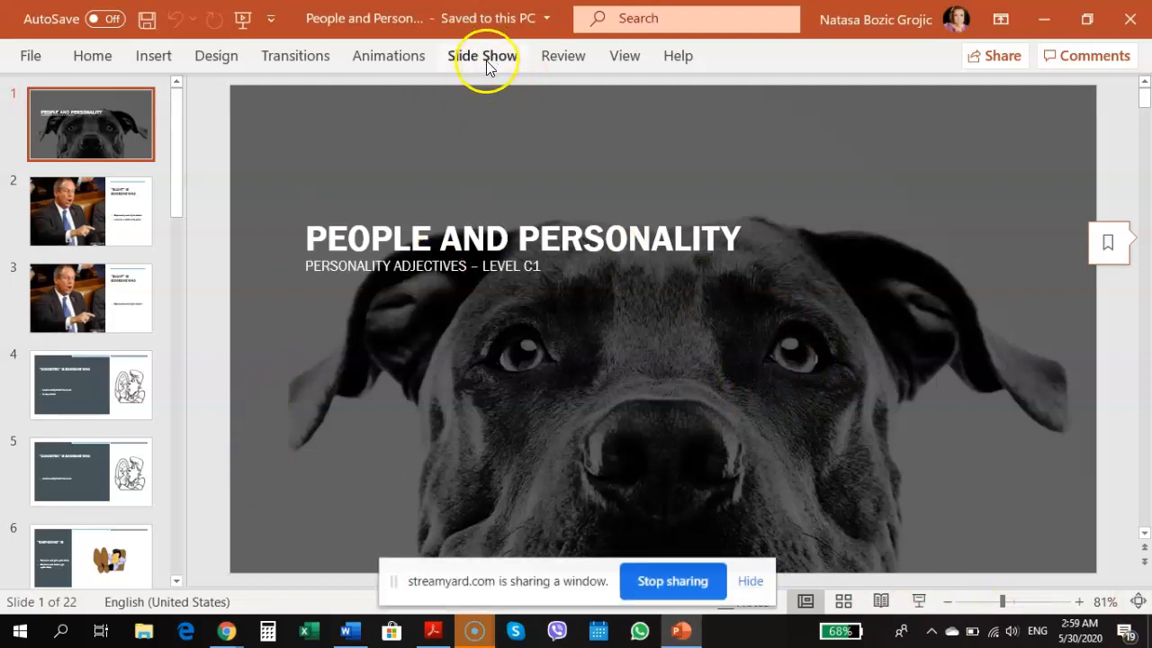
Stop sharing the PowerPoint window from the streamyard.com sharing bar
left_click(673, 580)
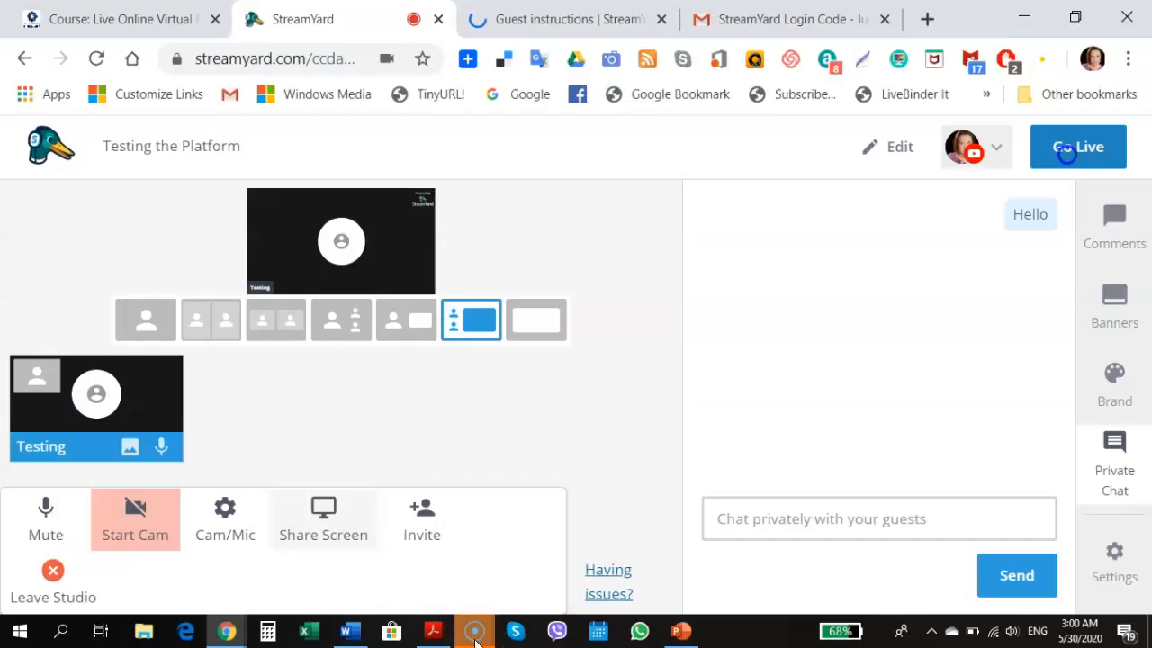
Check the Screencast-O-Matic window, then switch back to the live StreamYard studio tab
mouse_move(475, 640)
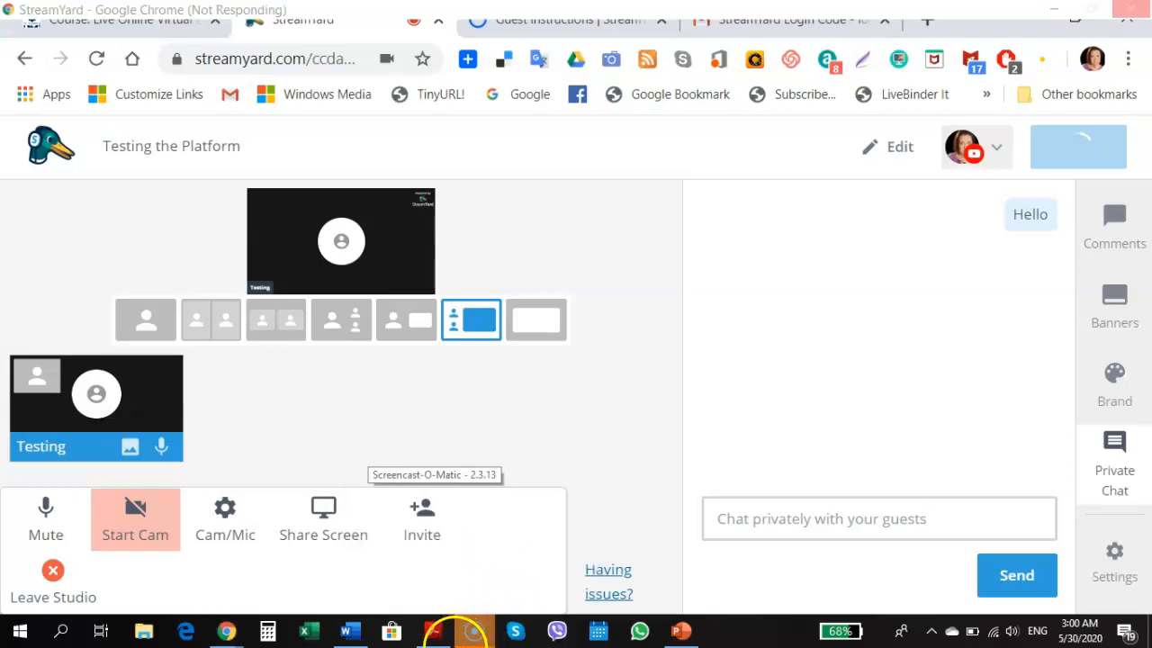
left_click(475, 632)
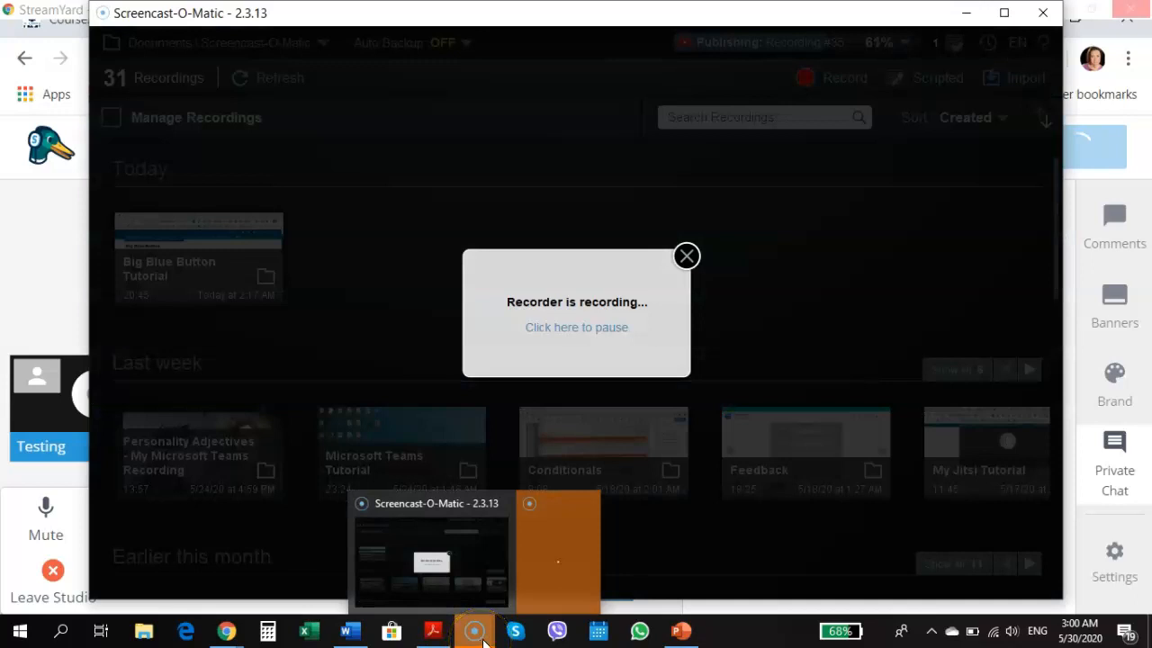
left_click(226, 632)
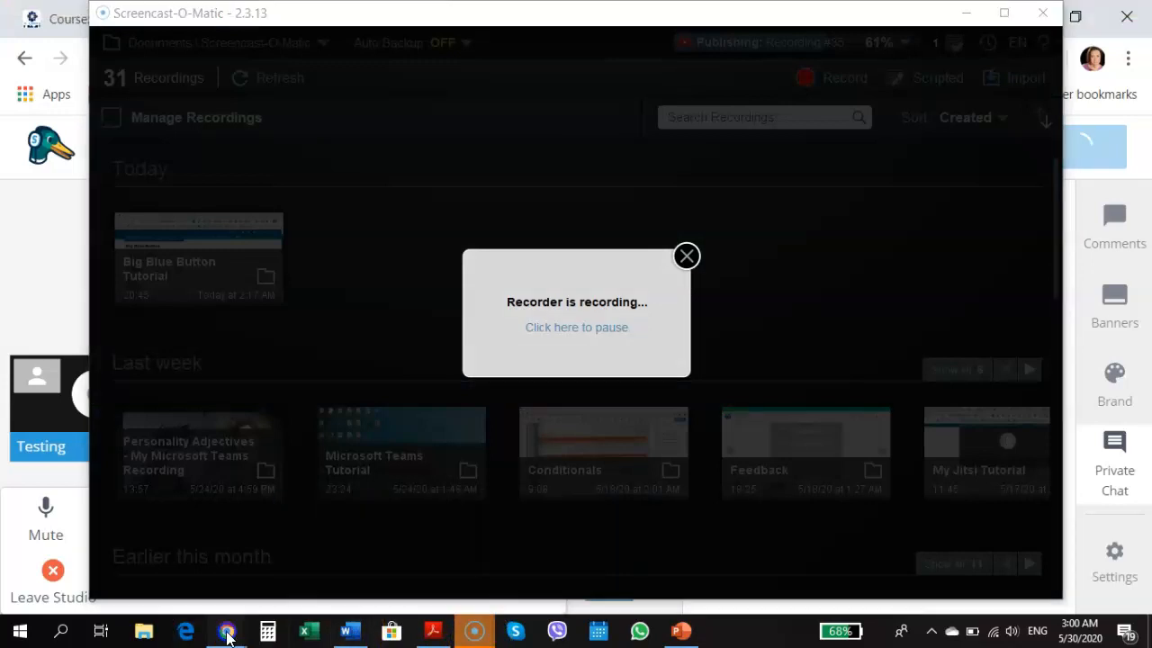
left_click(330, 584)
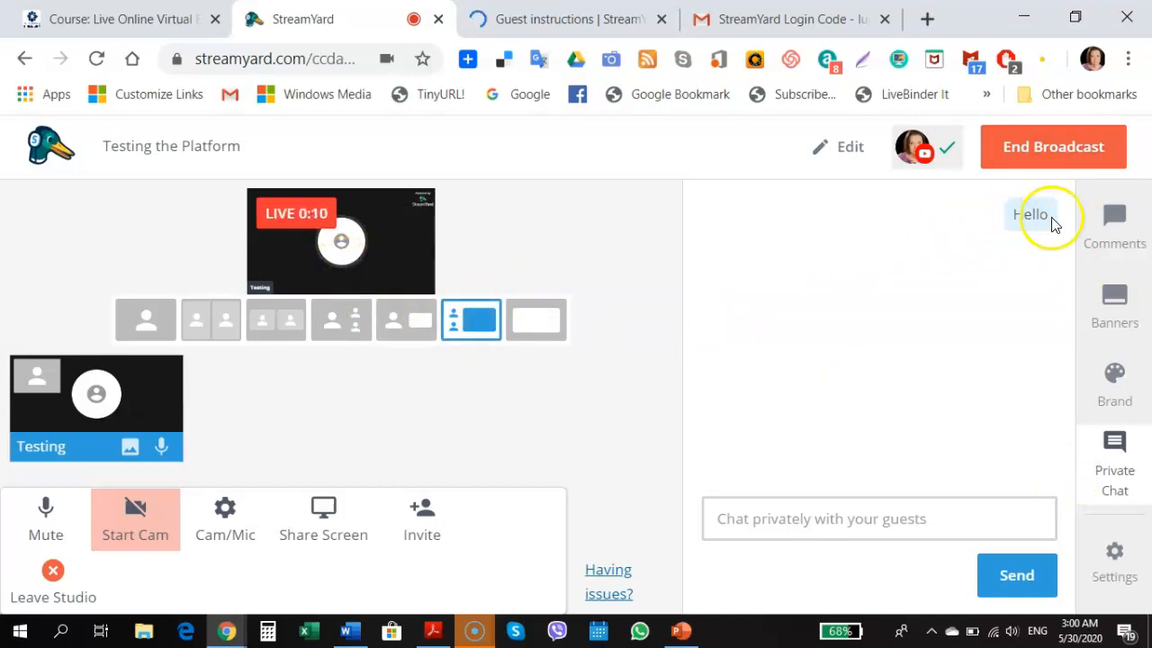
End the broadcast at 0:16, rate it Good, dismiss feedback, and return to the dashboard
left_click(1033, 146)
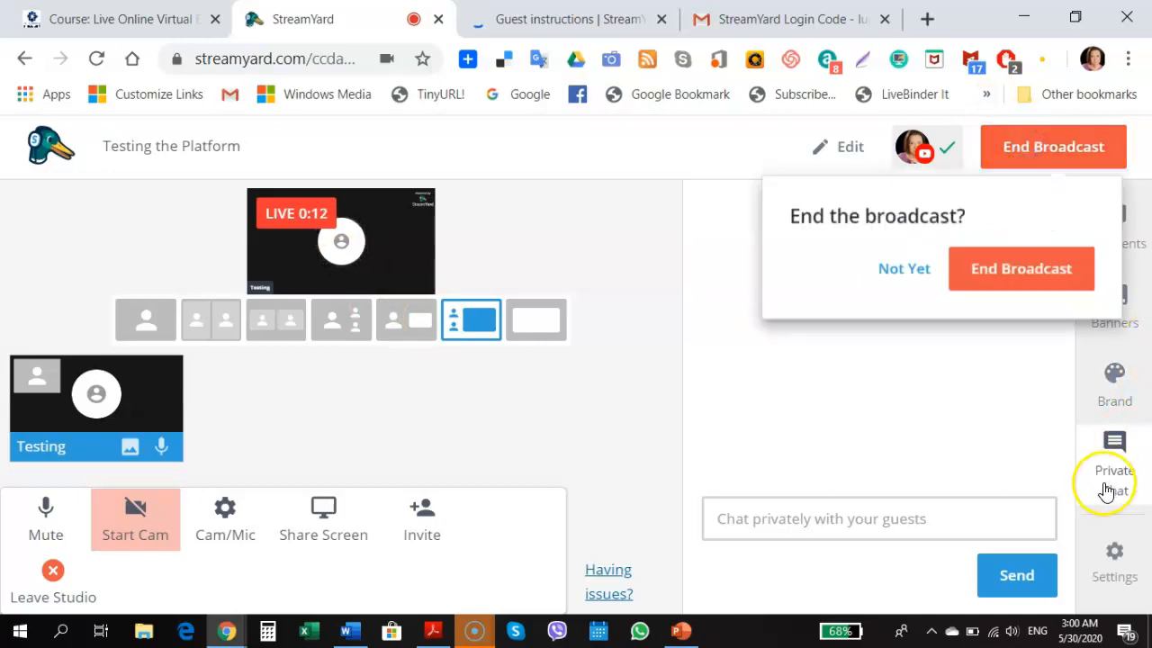
left_click(1010, 265)
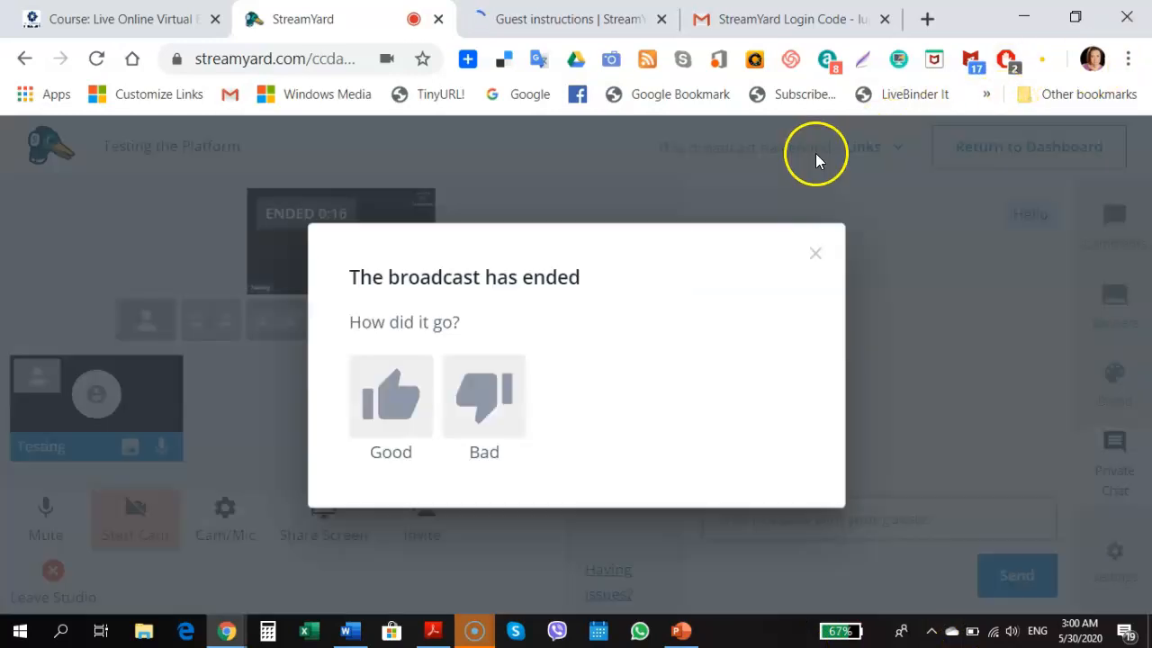
left_click(387, 389)
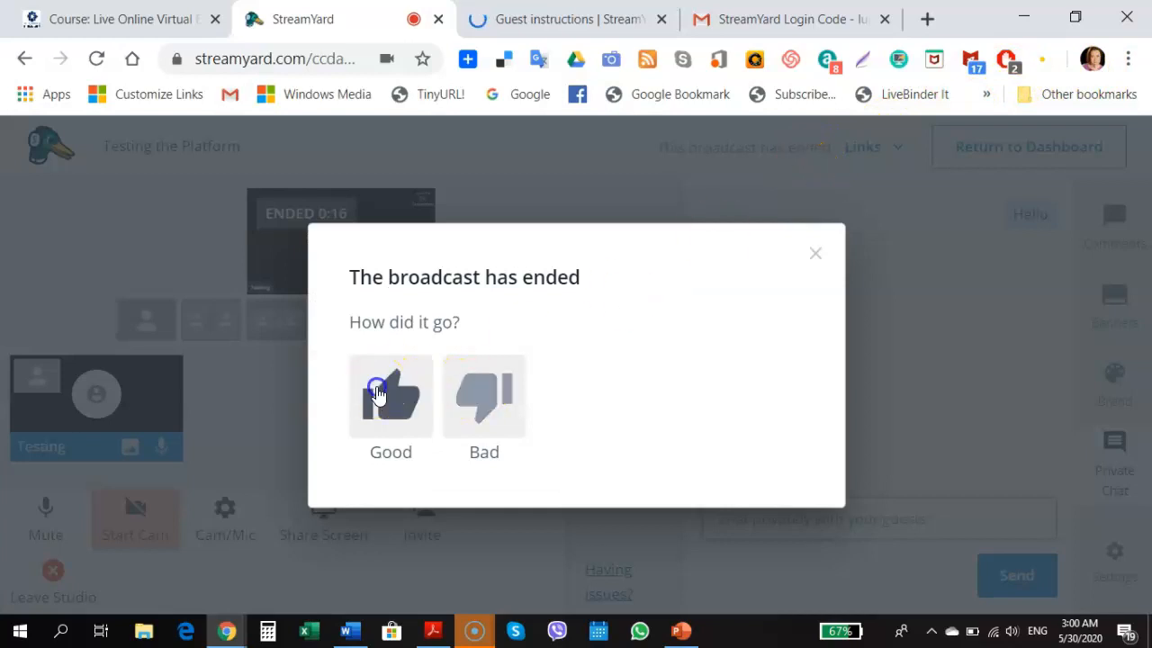
left_click(815, 242)
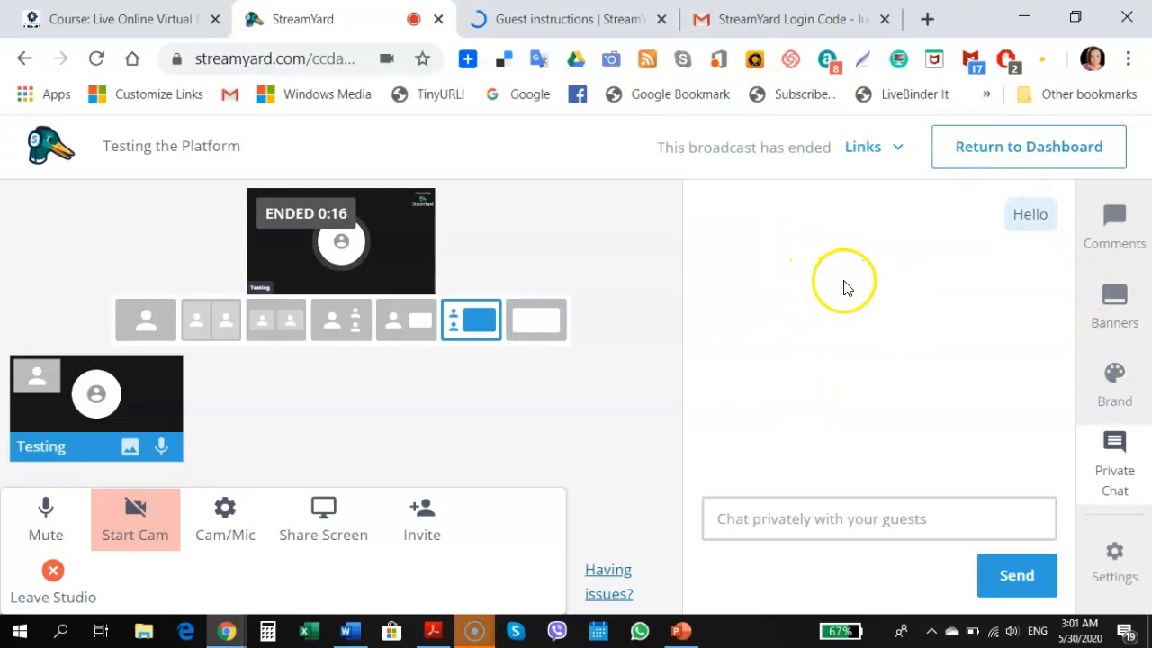
left_click(985, 149)
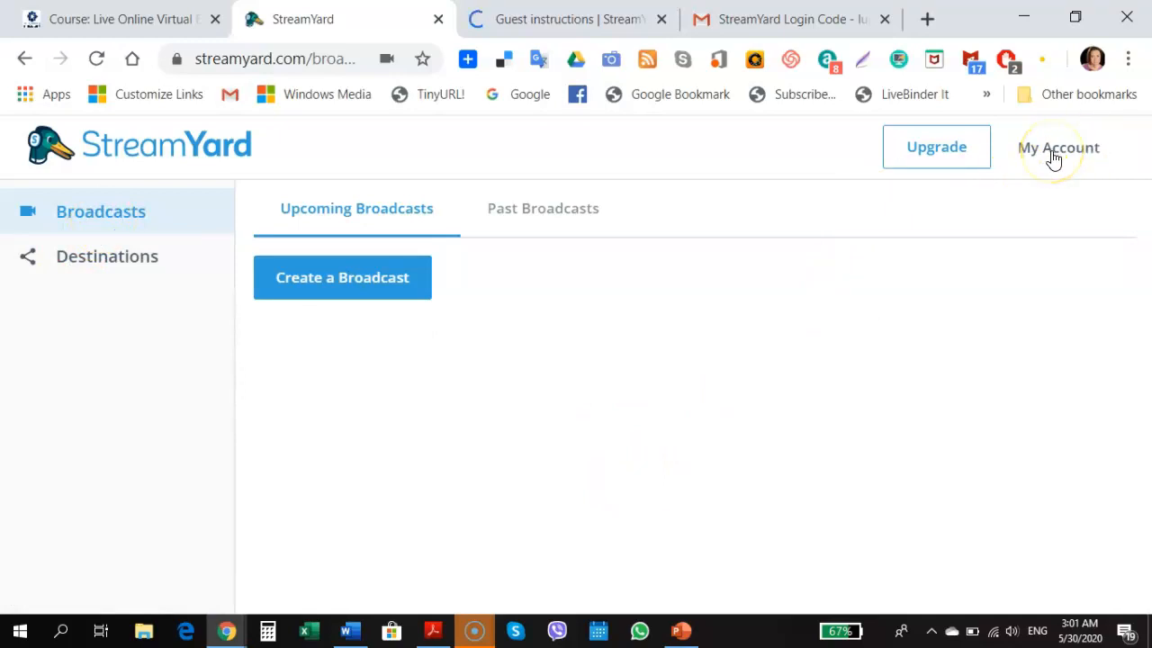
Open Broadcasts > Past Broadcasts, then bring the Screencast-O-Matic window forward
left_click(149, 211)
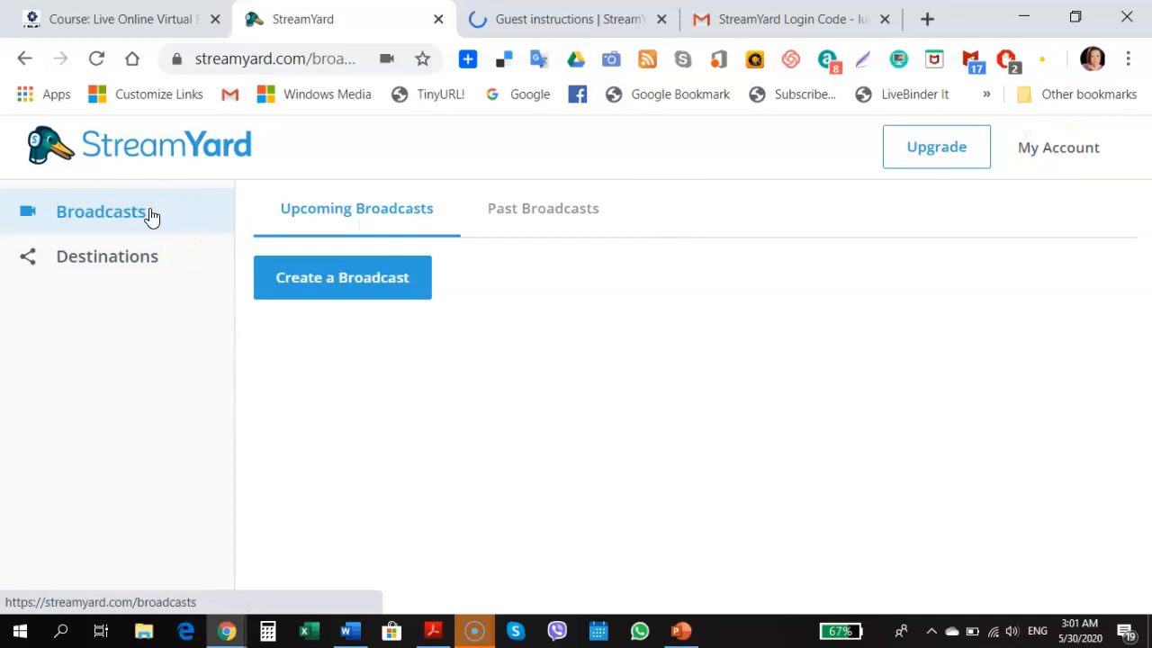
left_click(535, 209)
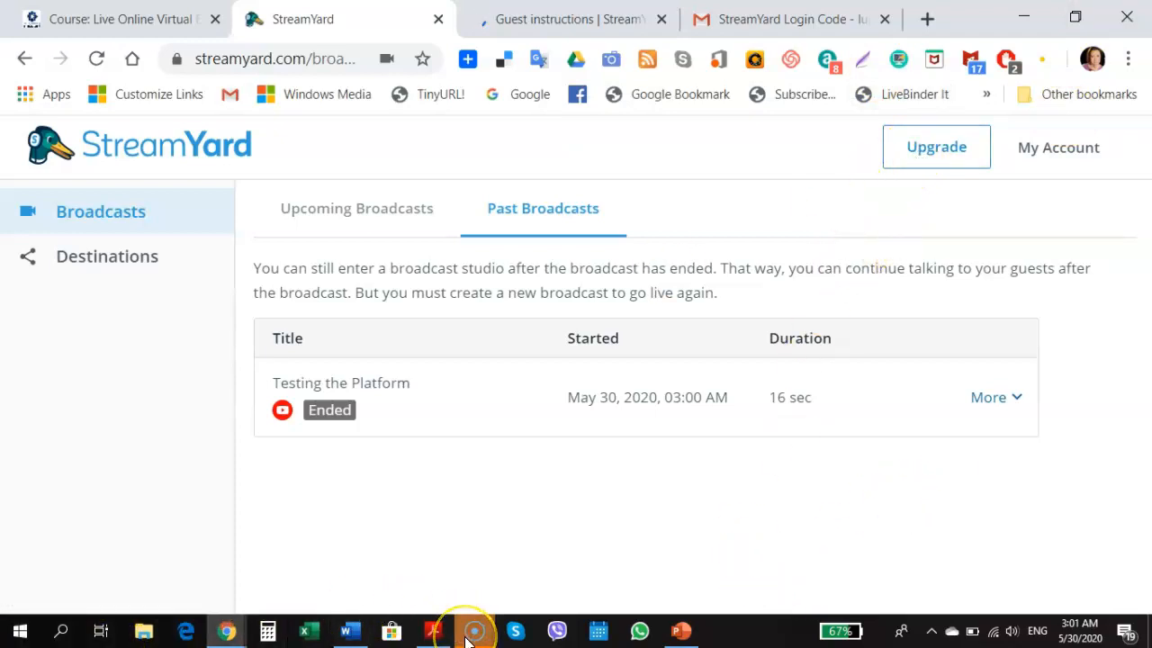
mouse_move(467, 637)
left_click(473, 545)
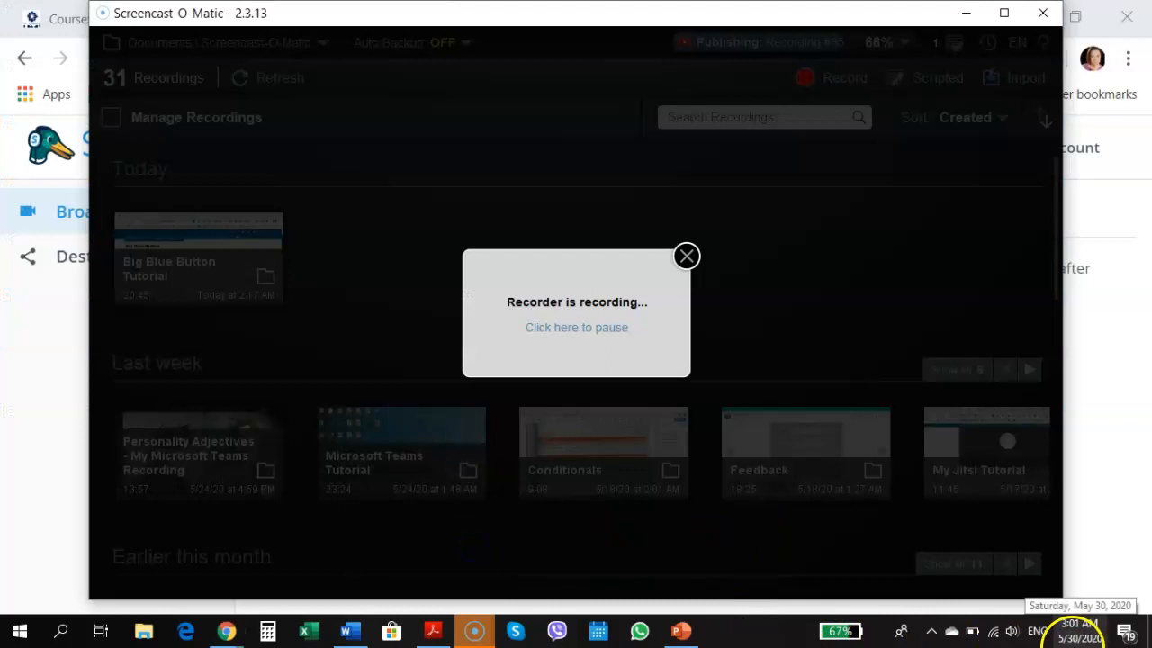
left_click(41, 428)
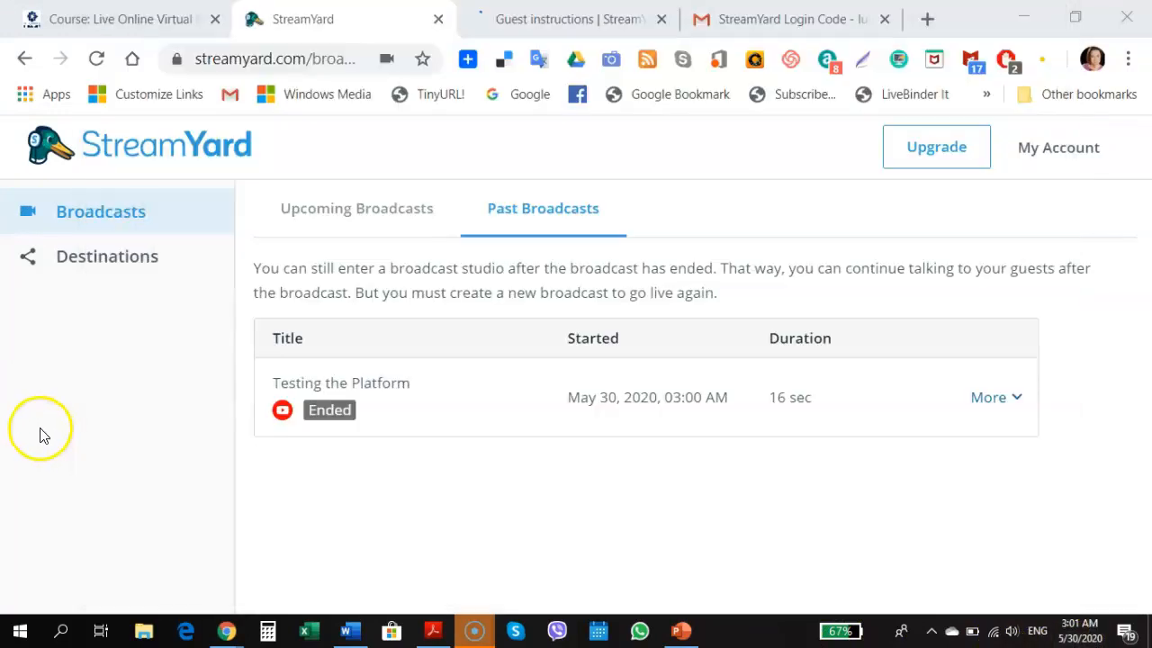
mouse_move(473, 630)
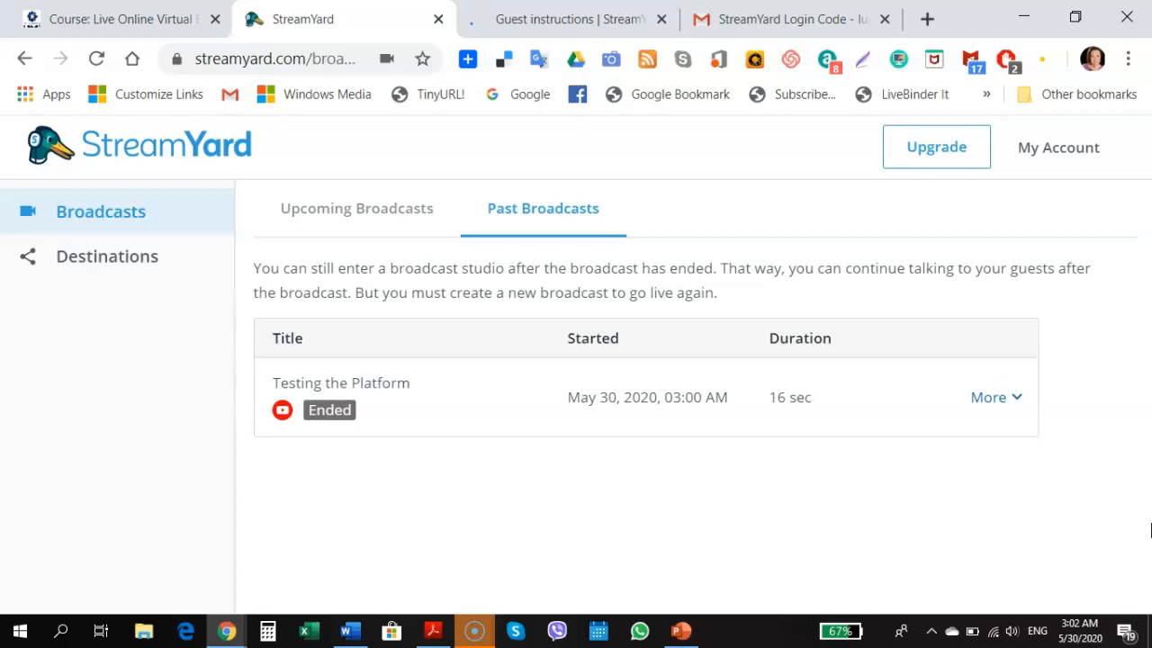
left_click(474, 635)
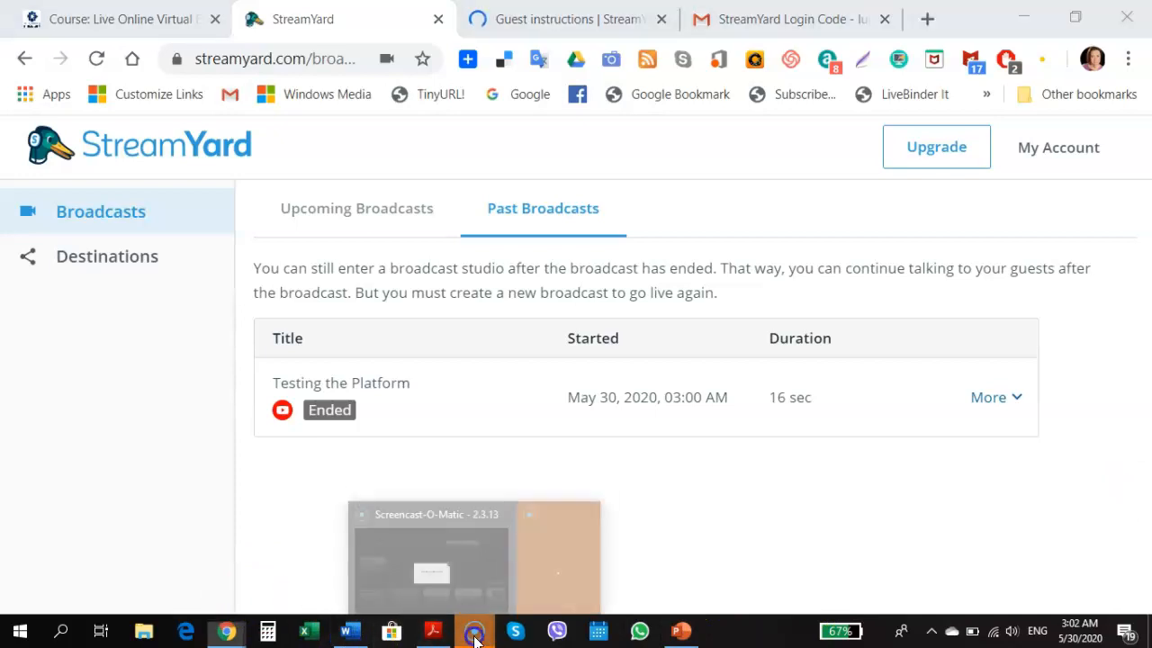
left_click(489, 562)
left_click(566, 324)
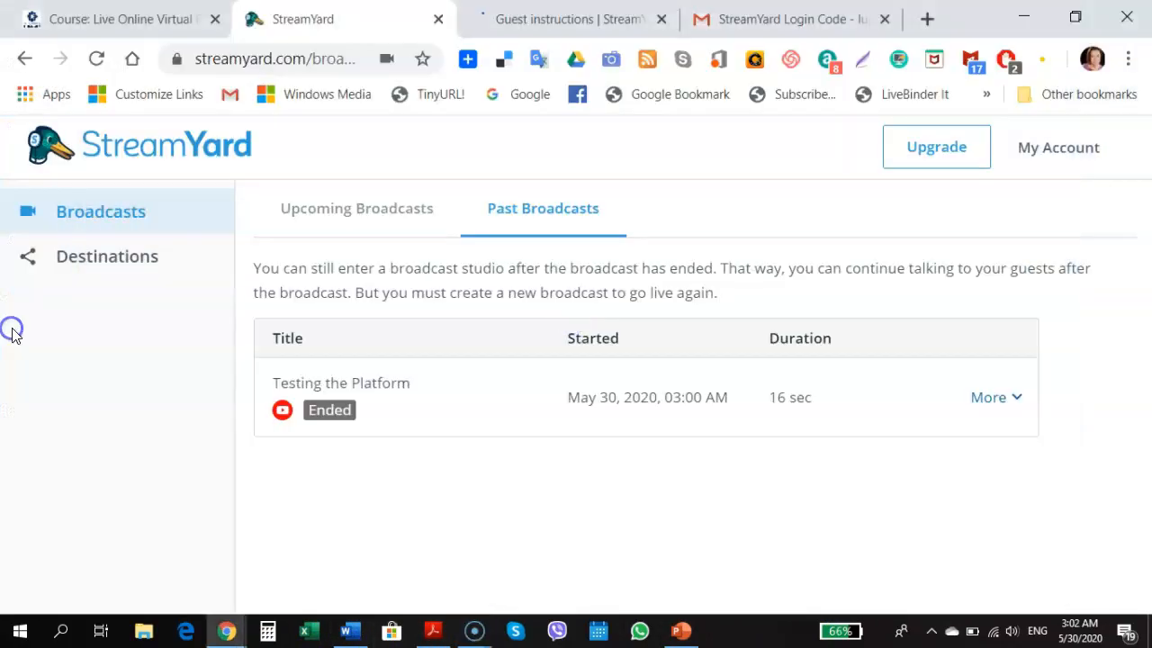